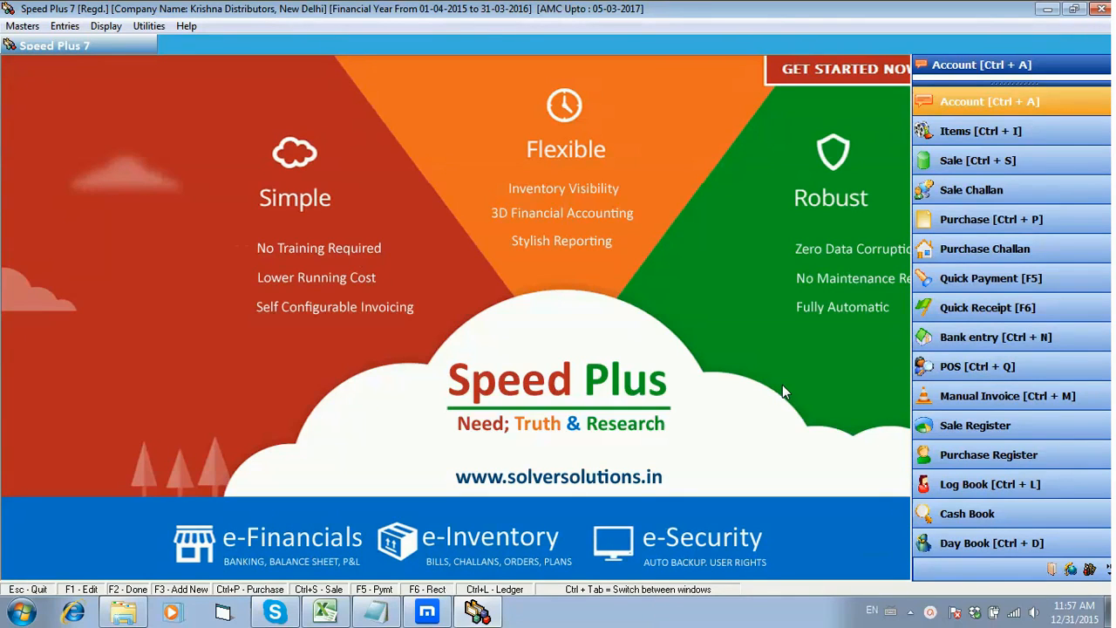
# Step: Open the account address book and look through all five pages of existing accounts, returning to page 1
pyautogui.click(24, 26)
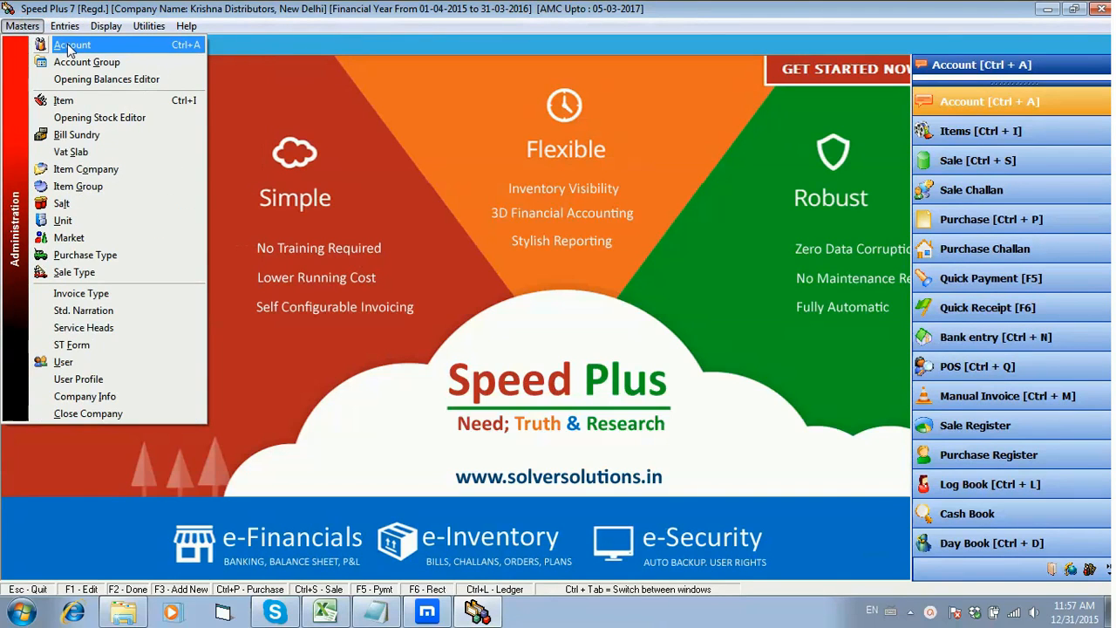
pyautogui.click(69, 45)
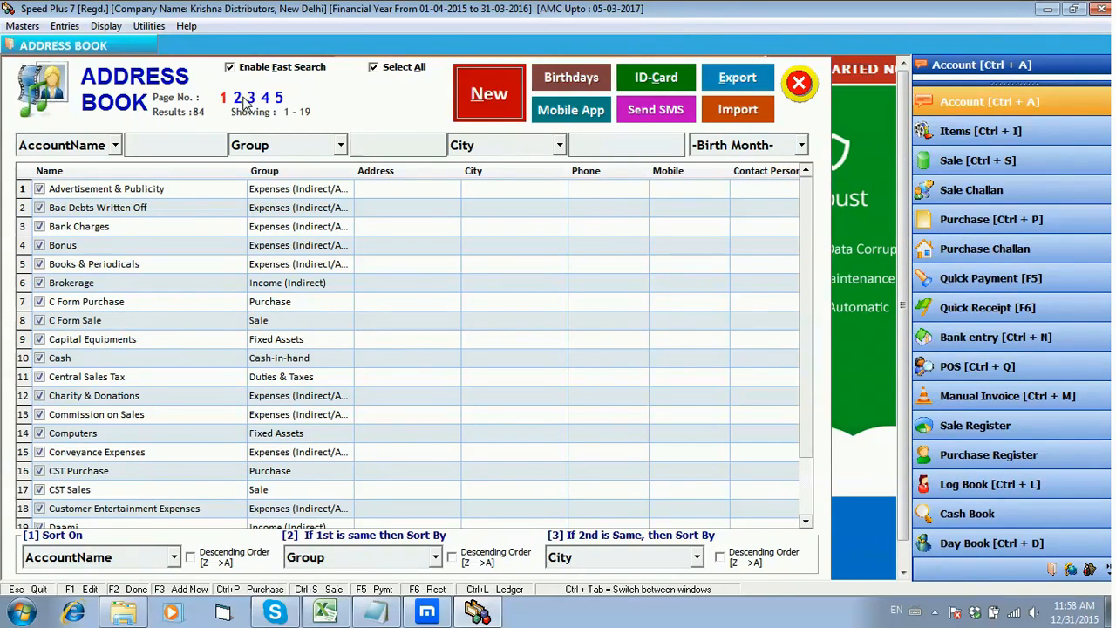
pyautogui.click(237, 98)
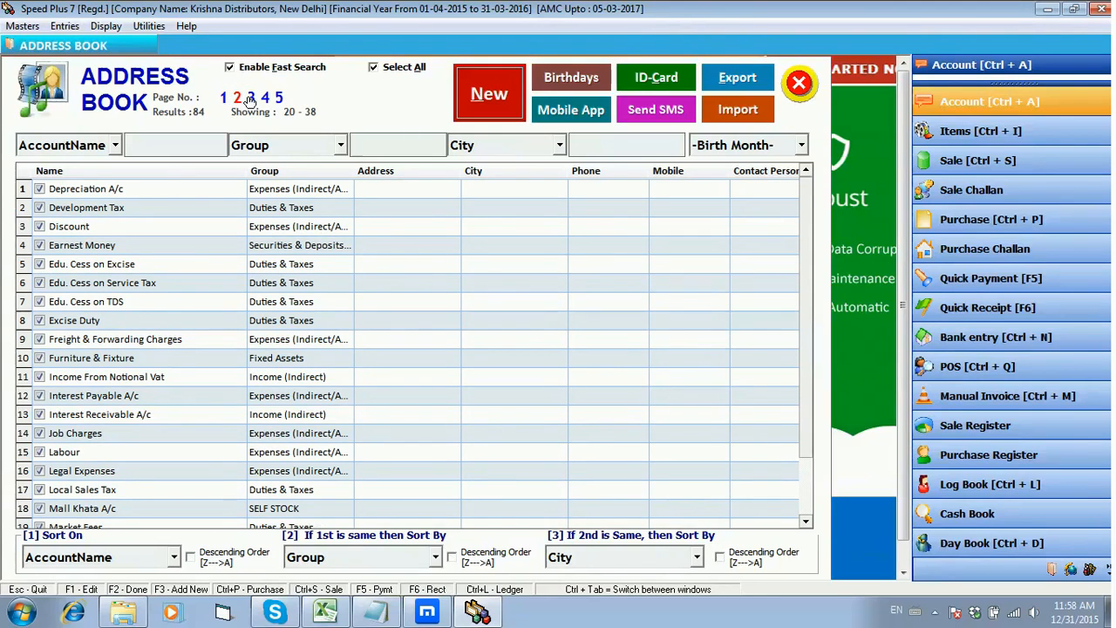
pyautogui.click(251, 99)
pyautogui.click(266, 99)
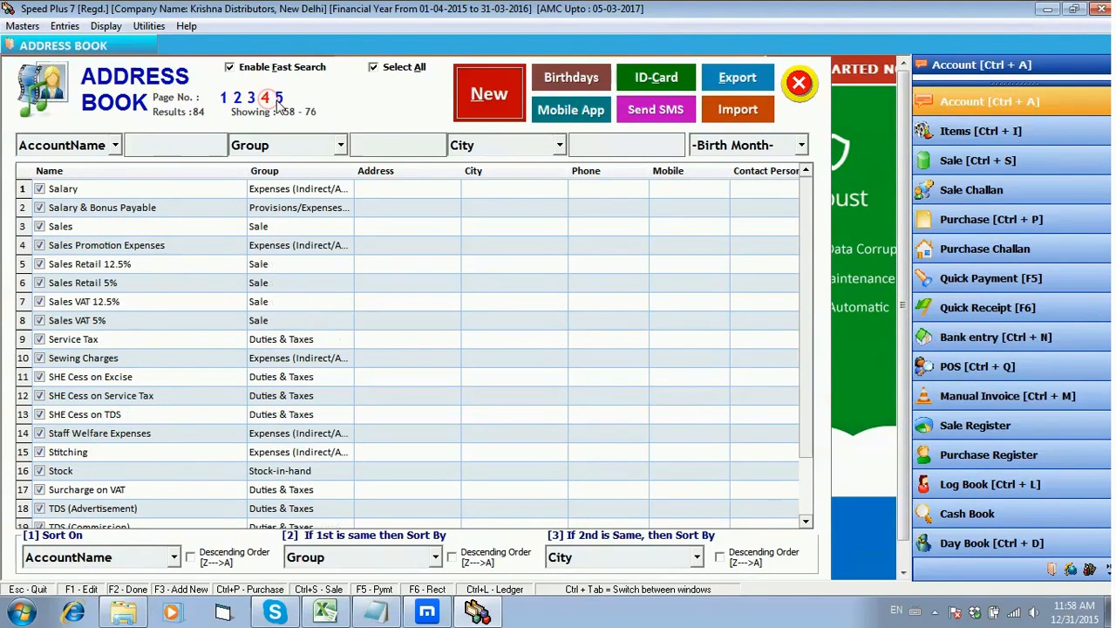
pyautogui.click(279, 98)
pyautogui.click(225, 98)
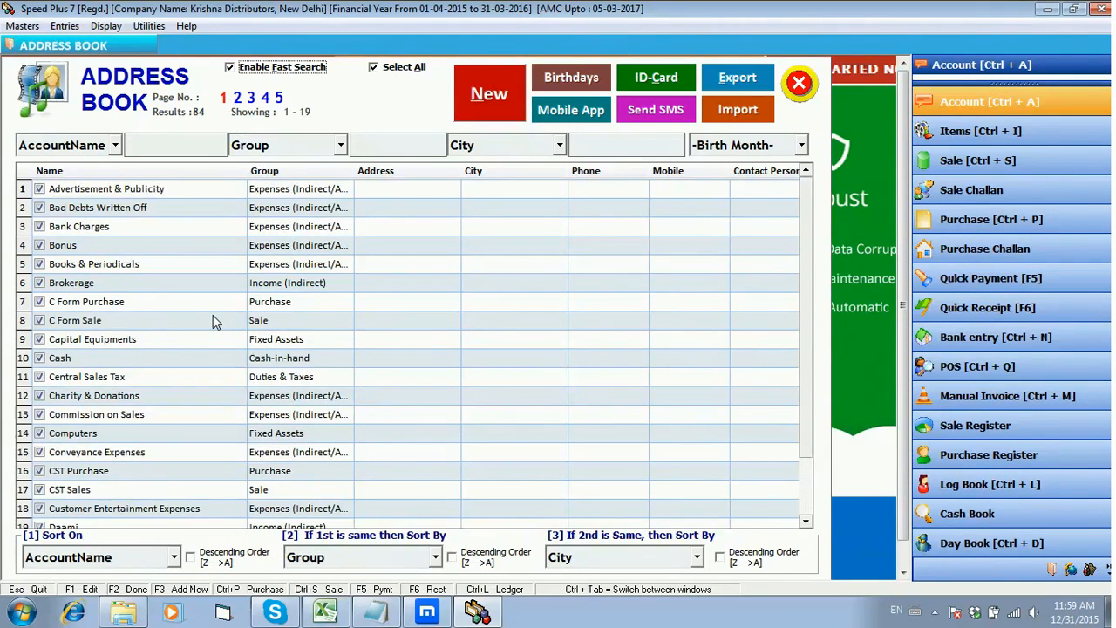
# Step: Start a new account named "Vinay Enterprises Pvt Ltd" and keep the same text as its print name
pyautogui.click(500, 92)
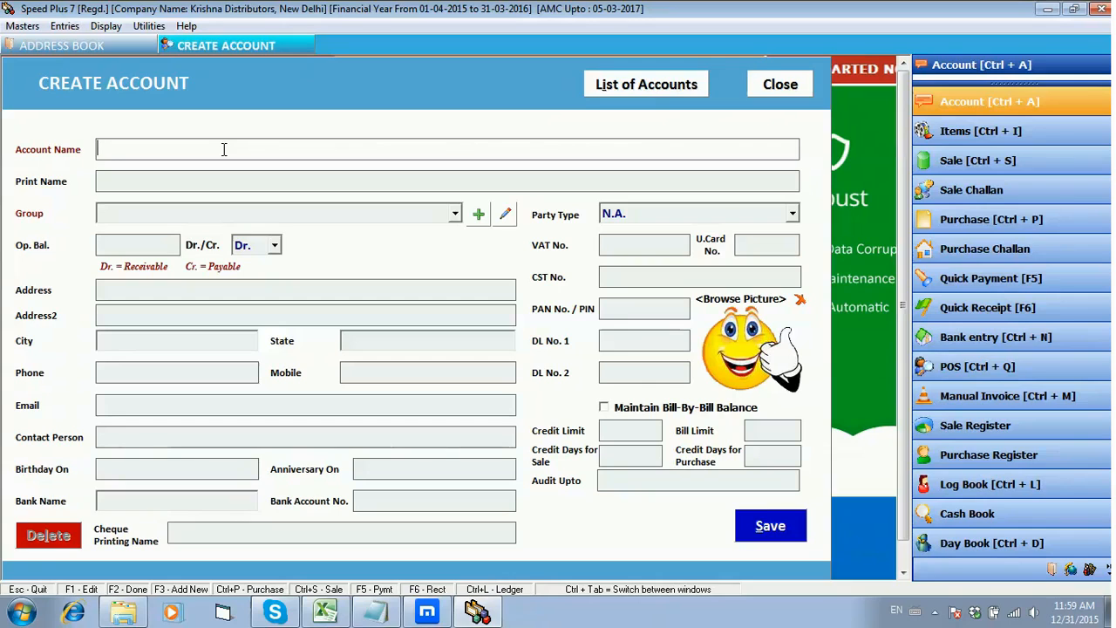
pyautogui.write('Vinay Enter')
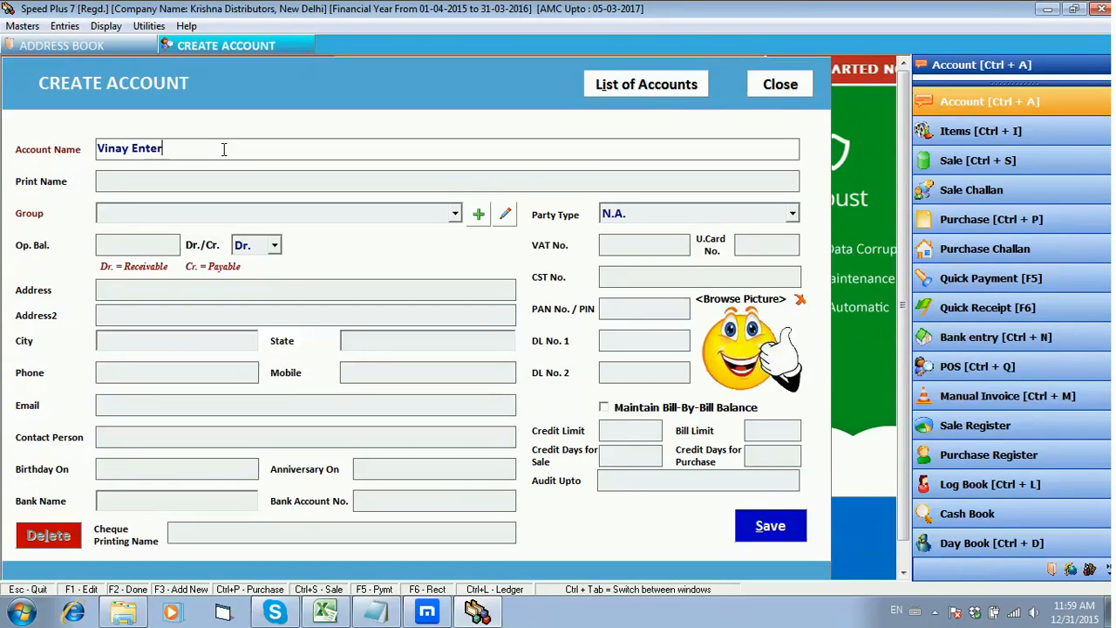
pyautogui.write('prises Pvt Ltd')
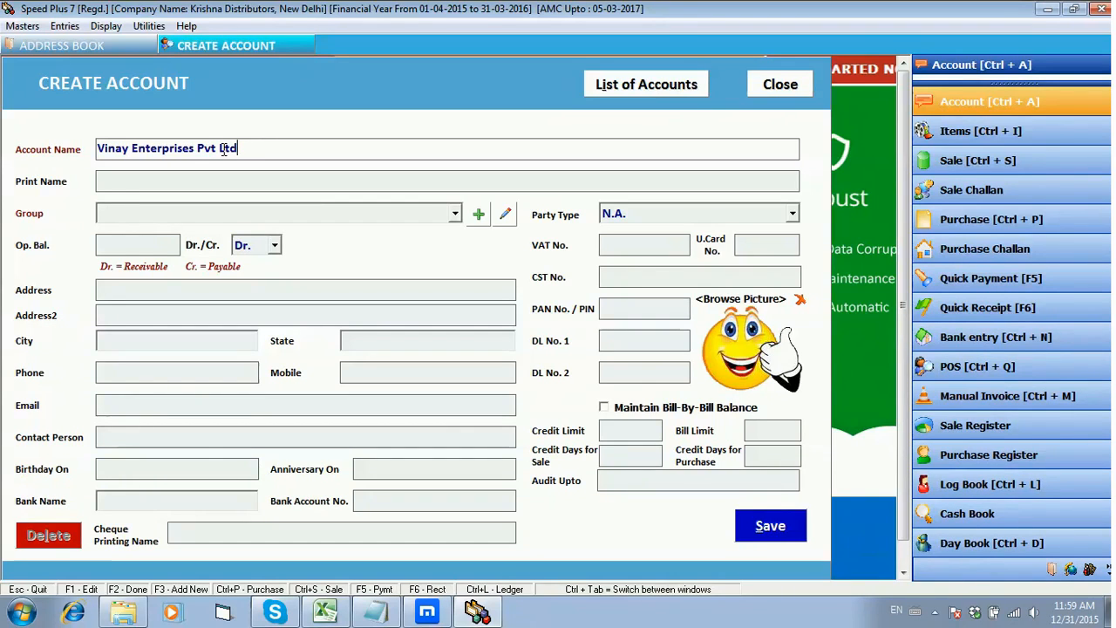
pyautogui.press('Return')
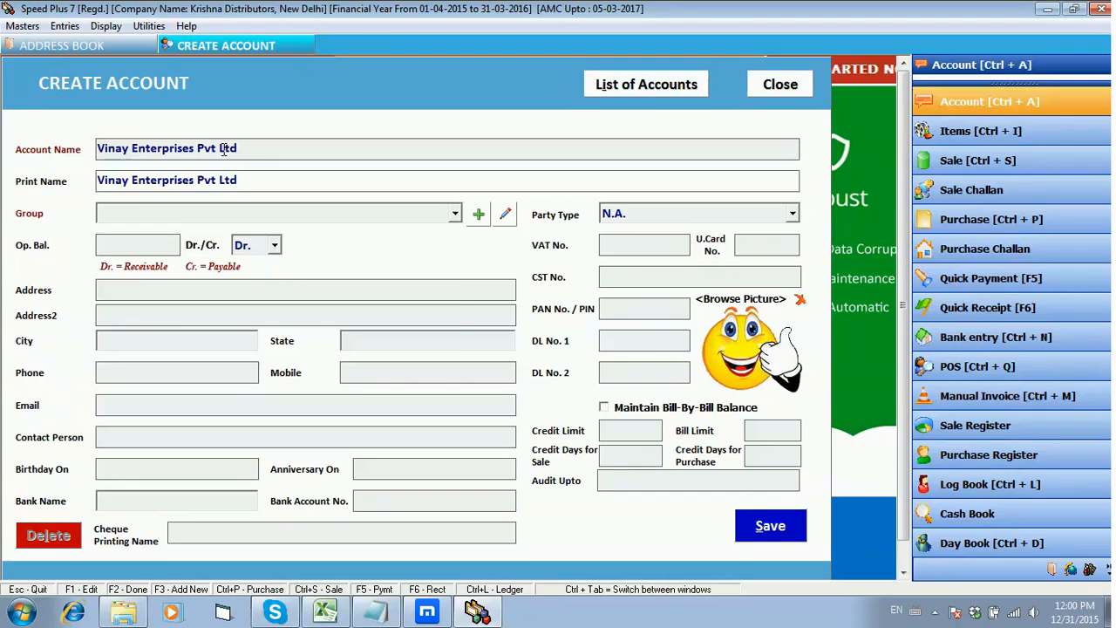
pyautogui.press('Return')
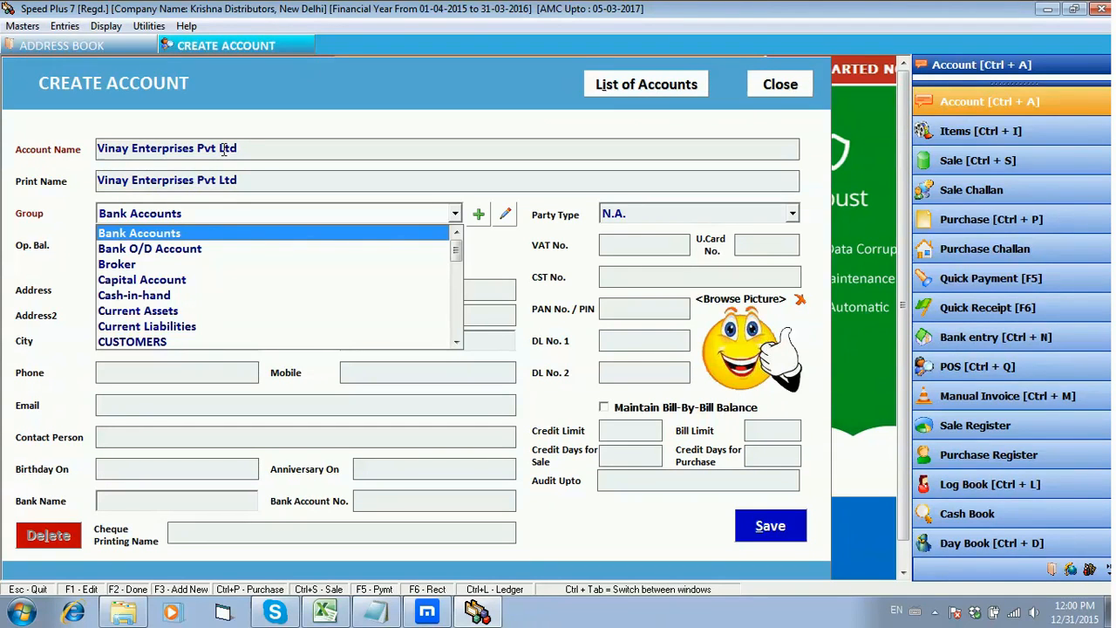
# Step: Go through the available account groups and assign the new account to the CUSTOMERS group
pyautogui.press('Down')
pyautogui.press('Down')
pyautogui.press('Down')
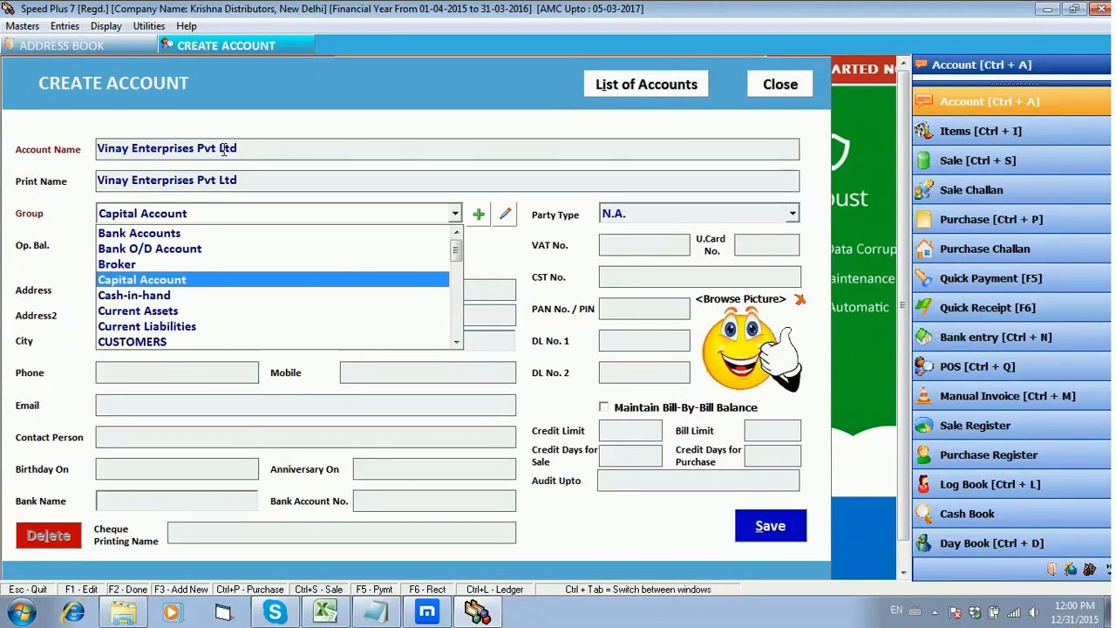
pyautogui.press('Down')
pyautogui.press('Down')
pyautogui.press('Down')
pyautogui.press('Down')
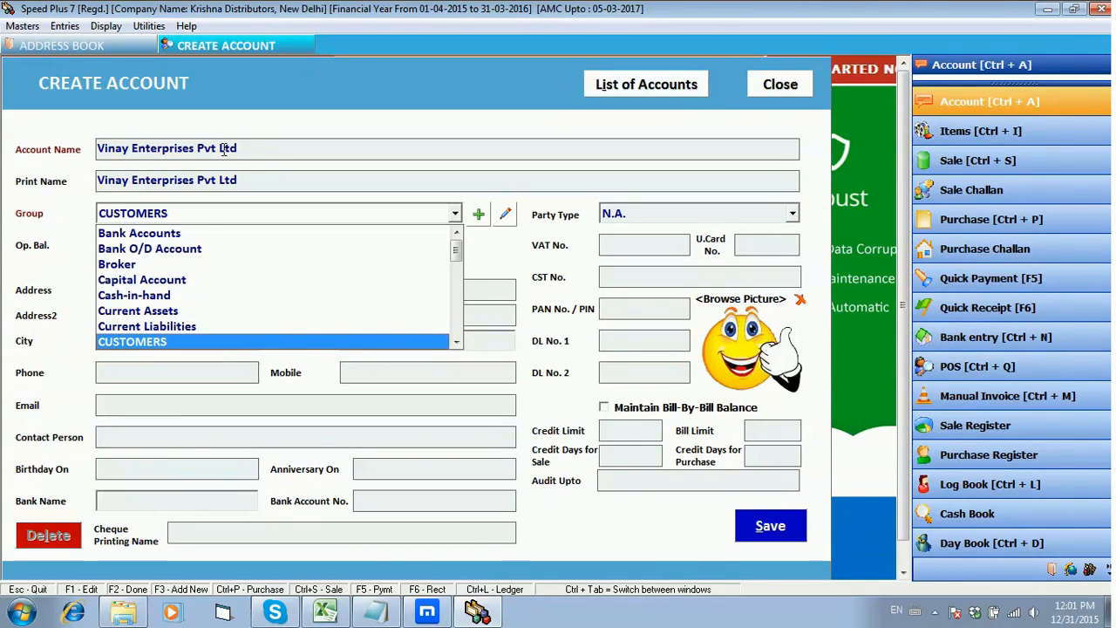
pyautogui.press('Up')
pyautogui.press('Up')
pyautogui.press('Up')
pyautogui.press('Up')
pyautogui.press('Up')
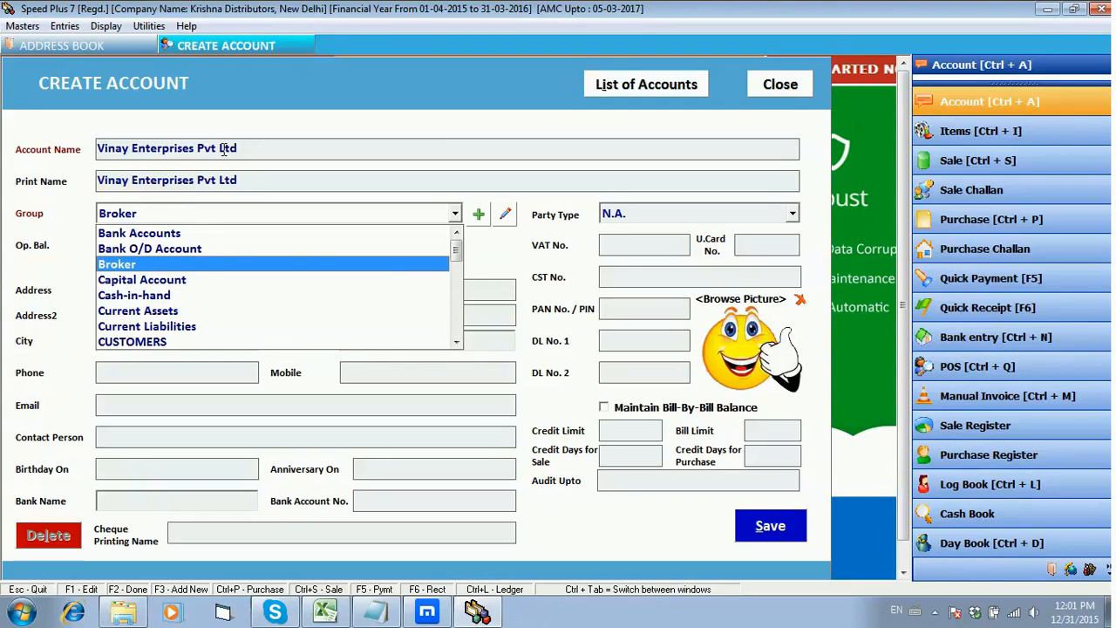
pyautogui.press('Down')
pyautogui.press('Down')
pyautogui.press('Down')
pyautogui.press('Down')
pyautogui.press('Down')
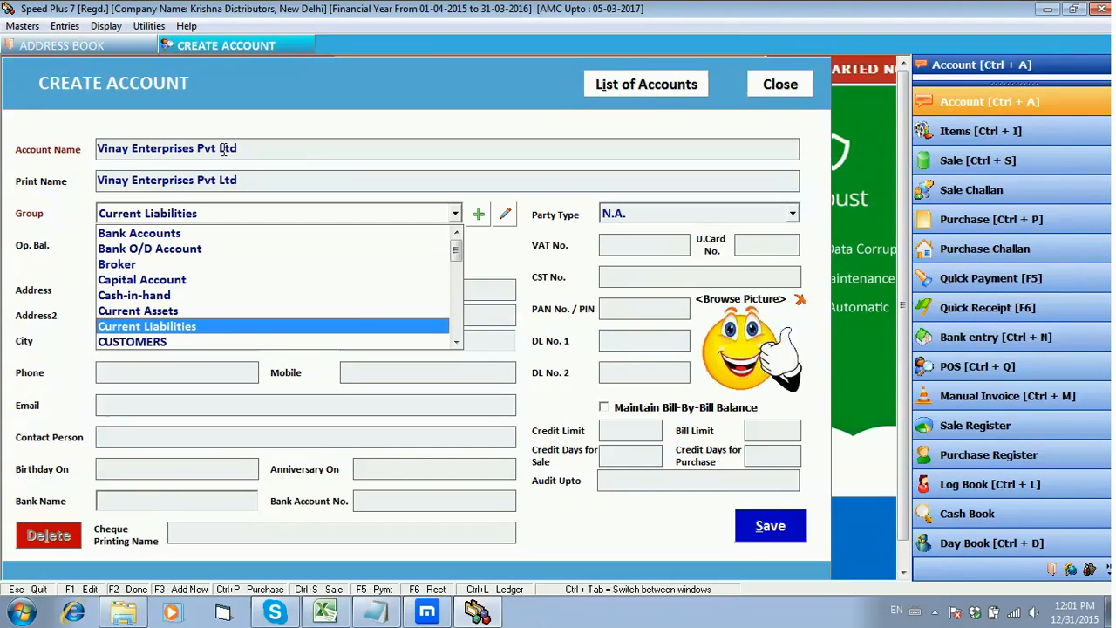
pyautogui.press('Return')
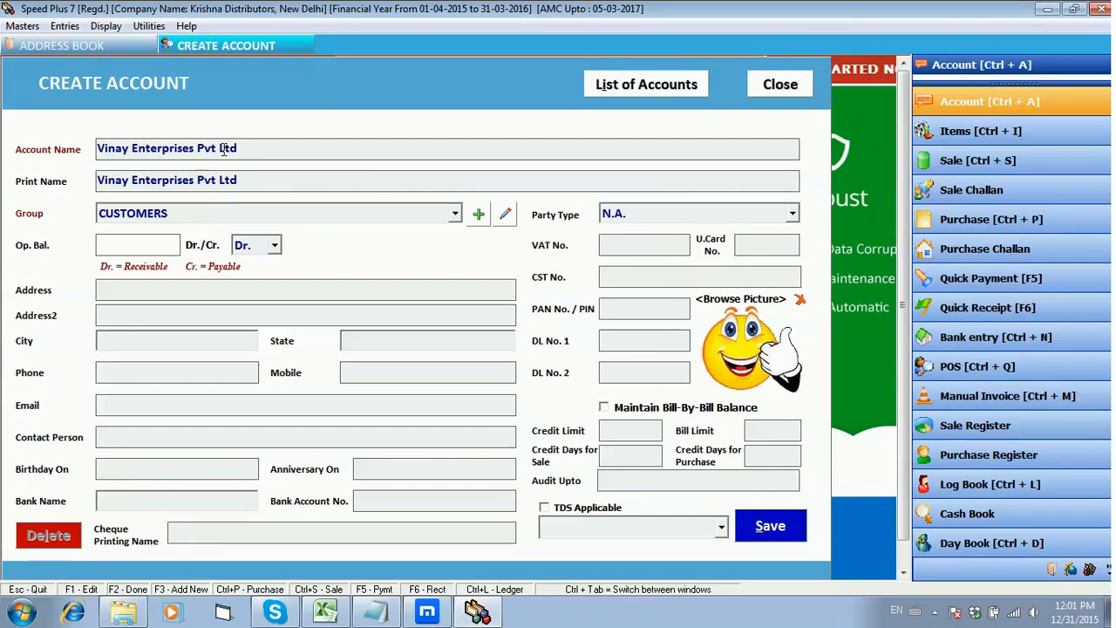
# Step: Set the account's opening balance to 4000 as a receivable (Dr.)
pyautogui.write('4')
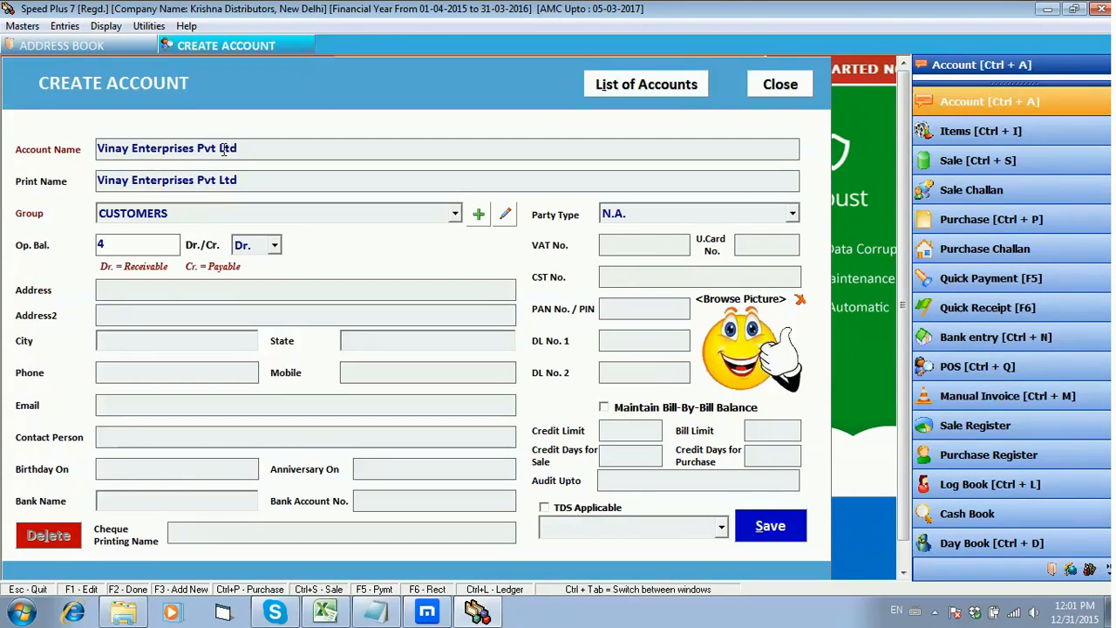
pyautogui.write('000')
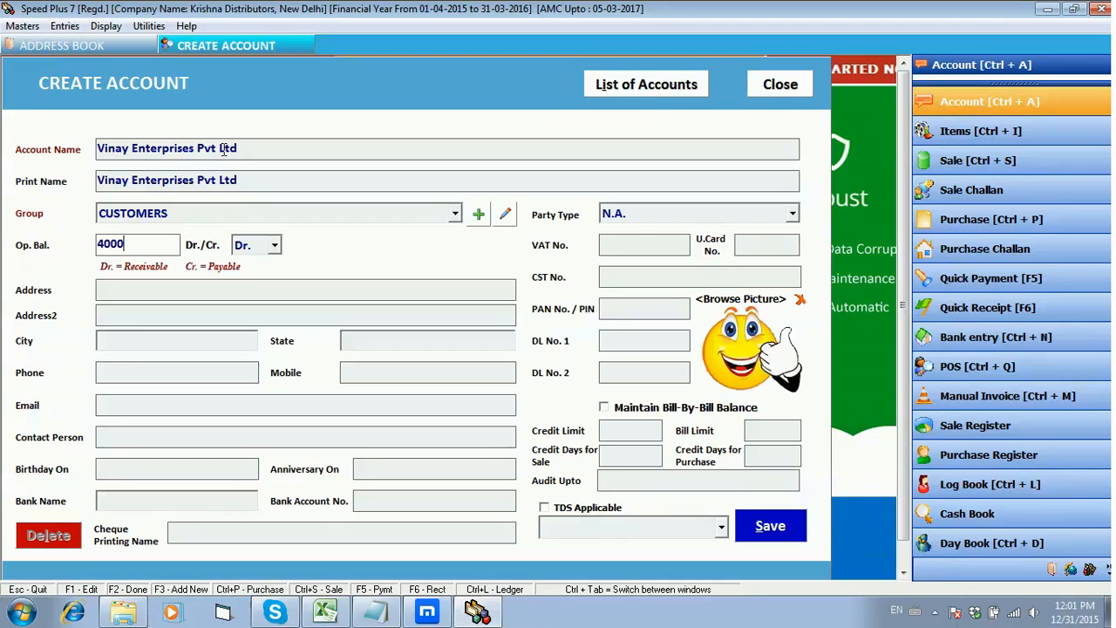
pyautogui.press('Return')
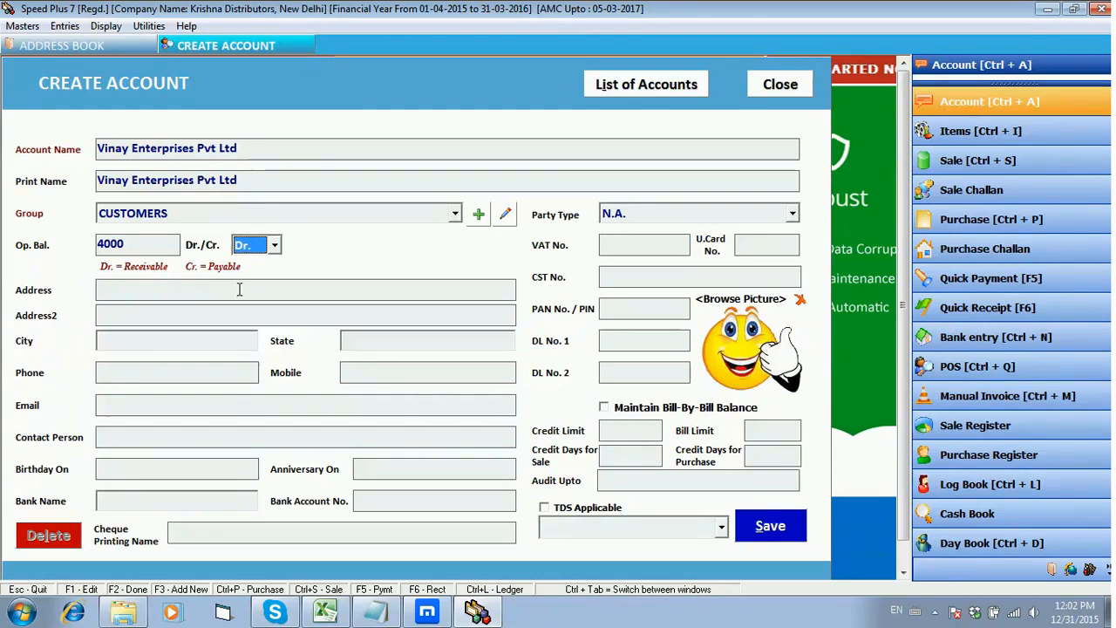
pyautogui.click(276, 247)
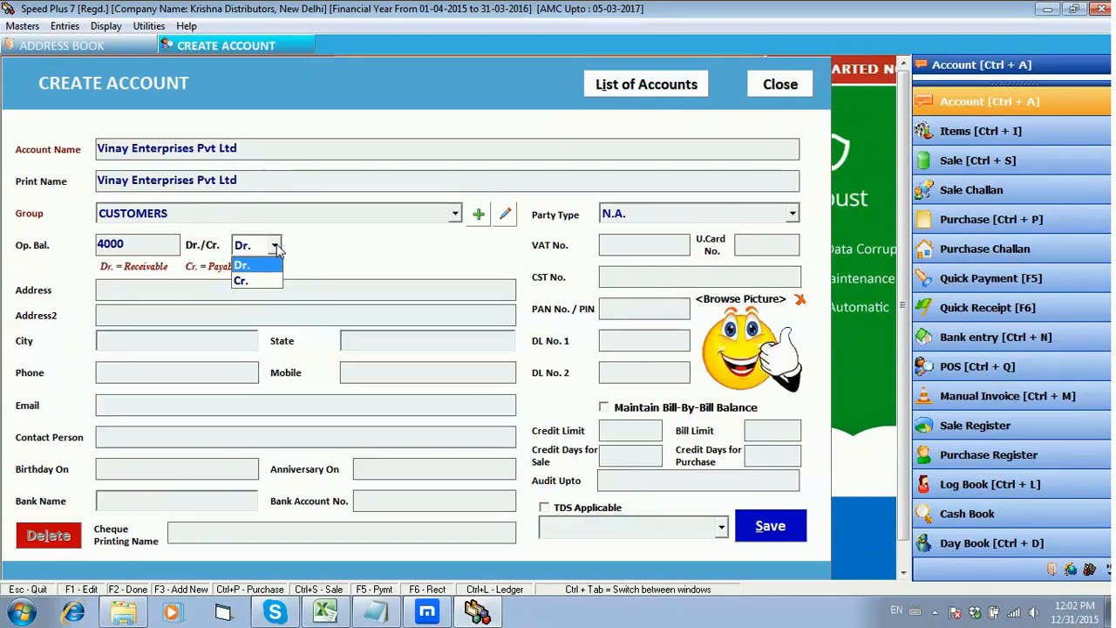
pyautogui.click(266, 266)
pyautogui.press('Return')
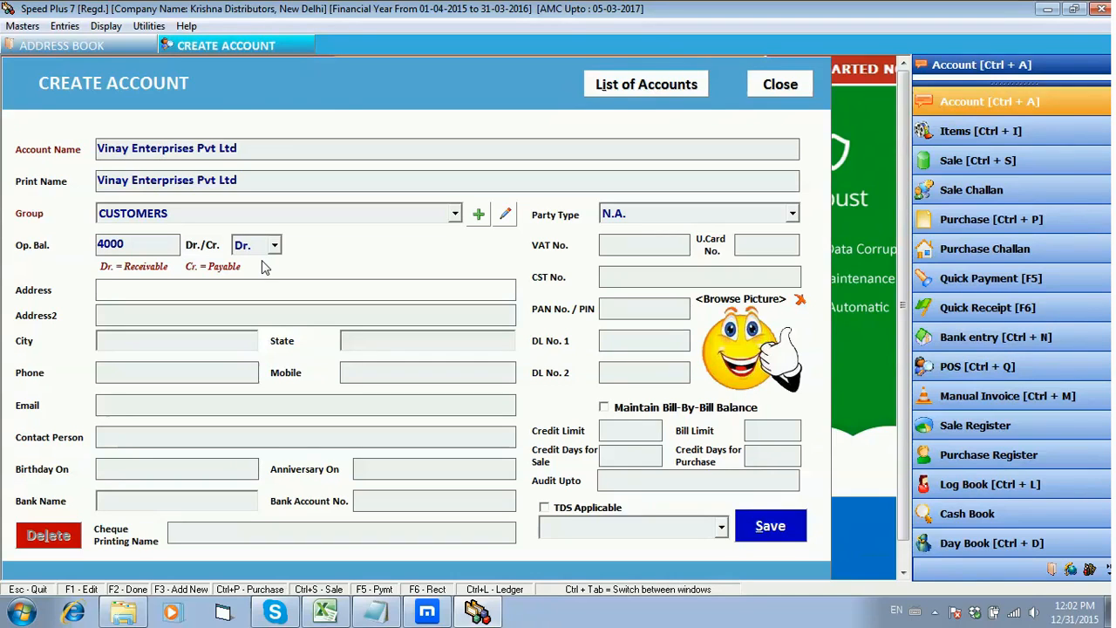
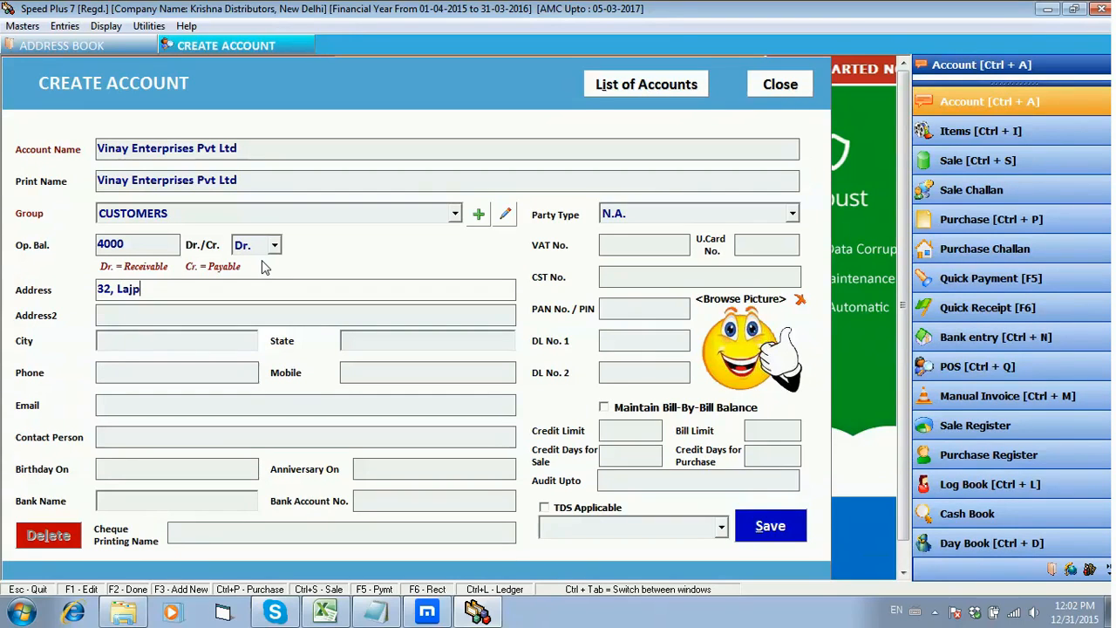
# Step: Enter the customer's street address in the first address line, leaving the second line empty
pyautogui.press('Return')
pyautogui.press('Return')
pyautogui.press('Return')
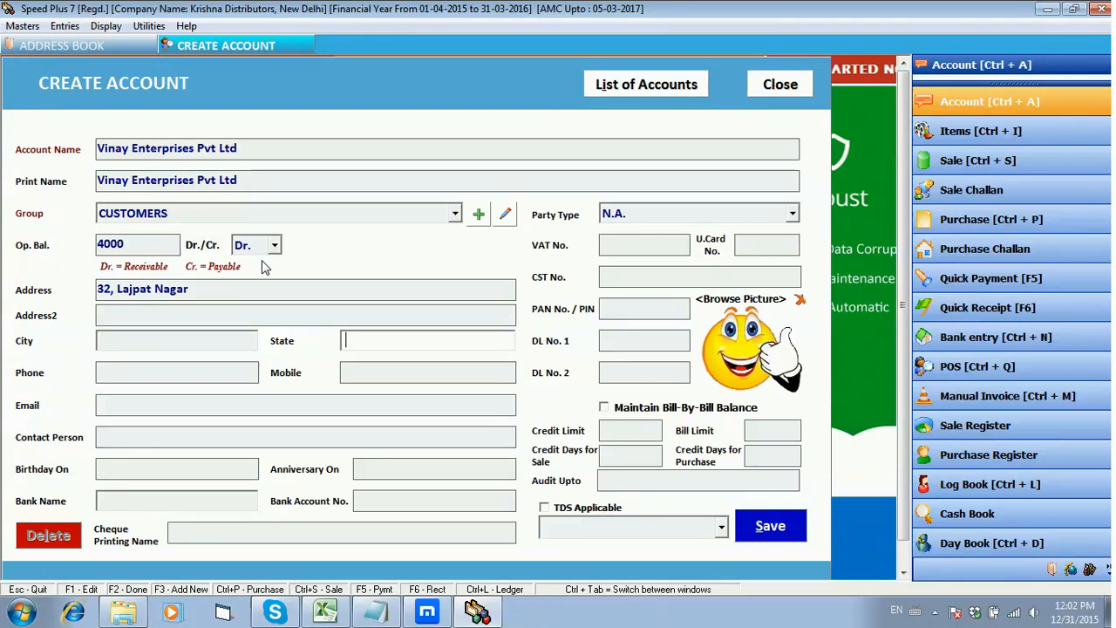
# Step: Fill in the customer's city and state
pyautogui.click(240, 336)
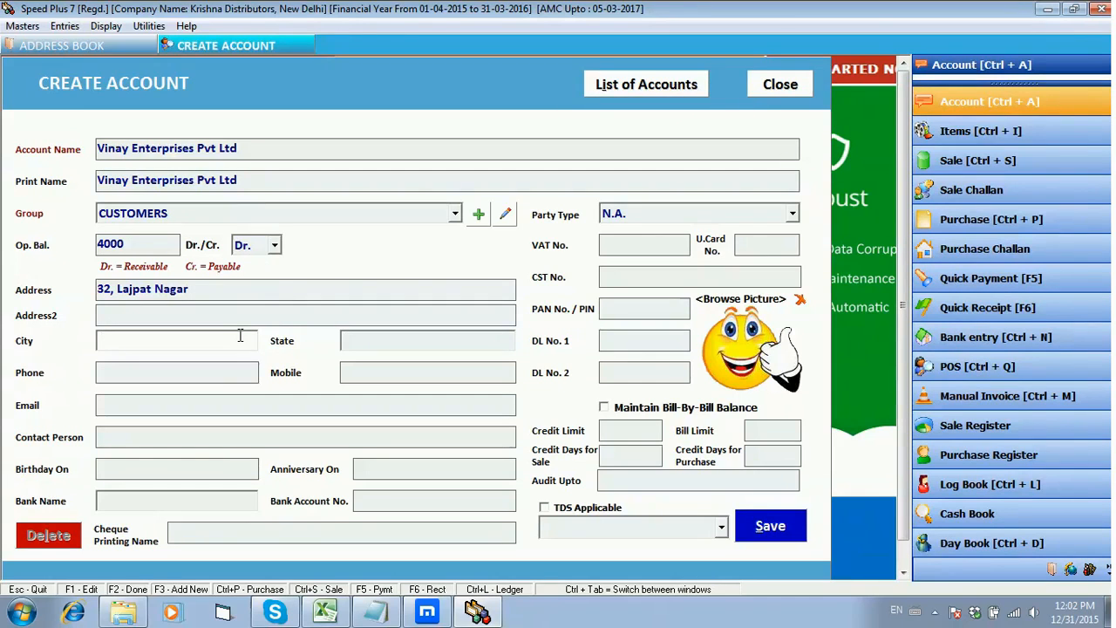
pyautogui.write('New Delhi')
pyautogui.press('Return')
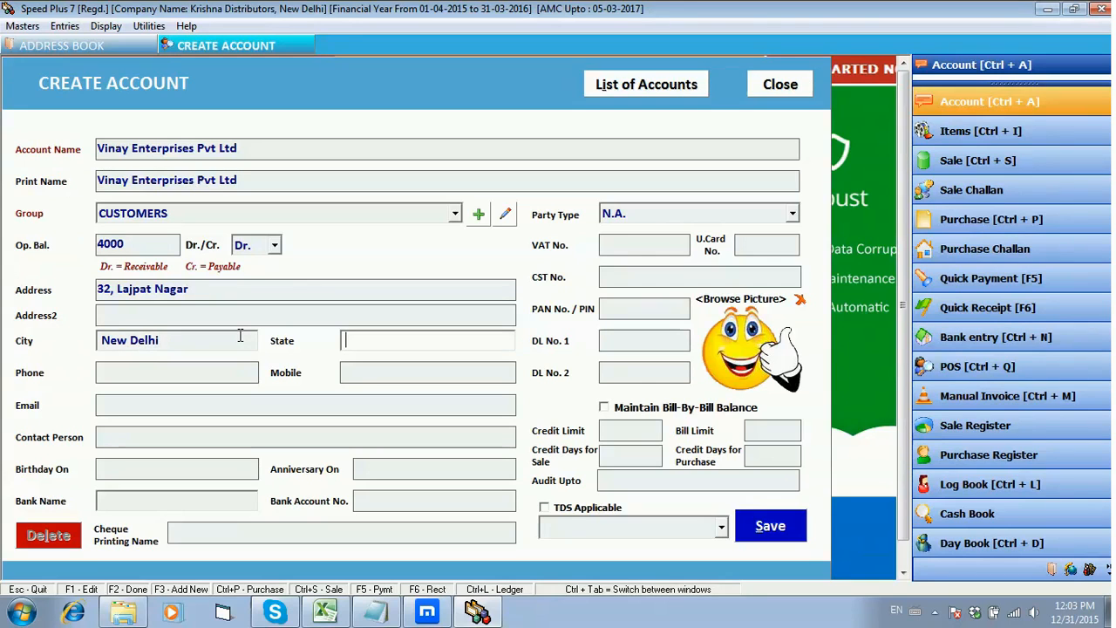
pyautogui.write('Delhi')
pyautogui.press('Return')
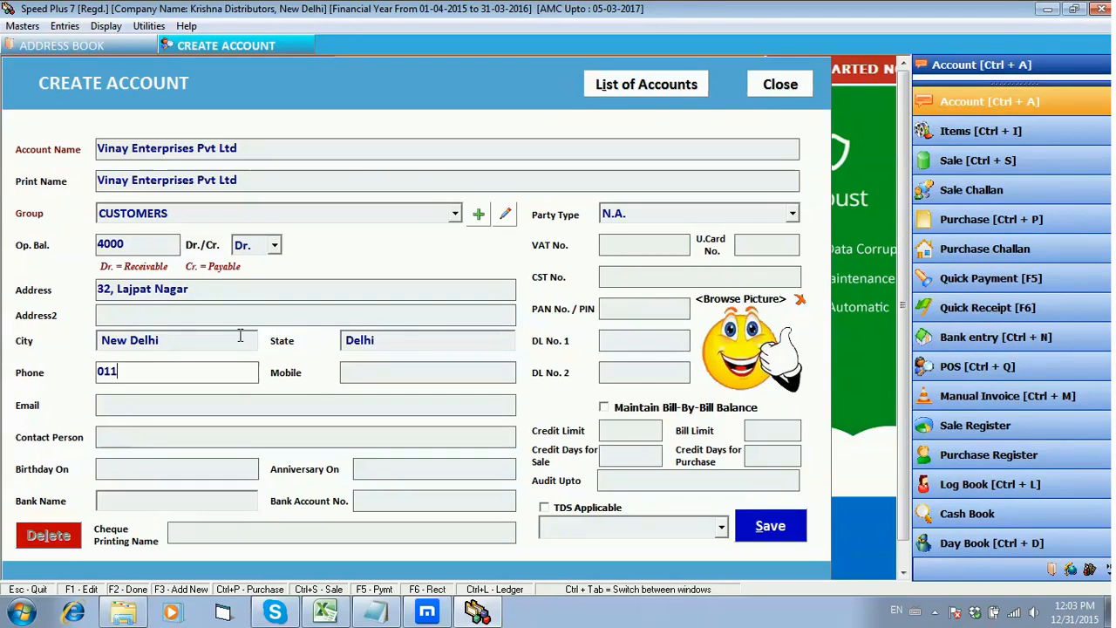
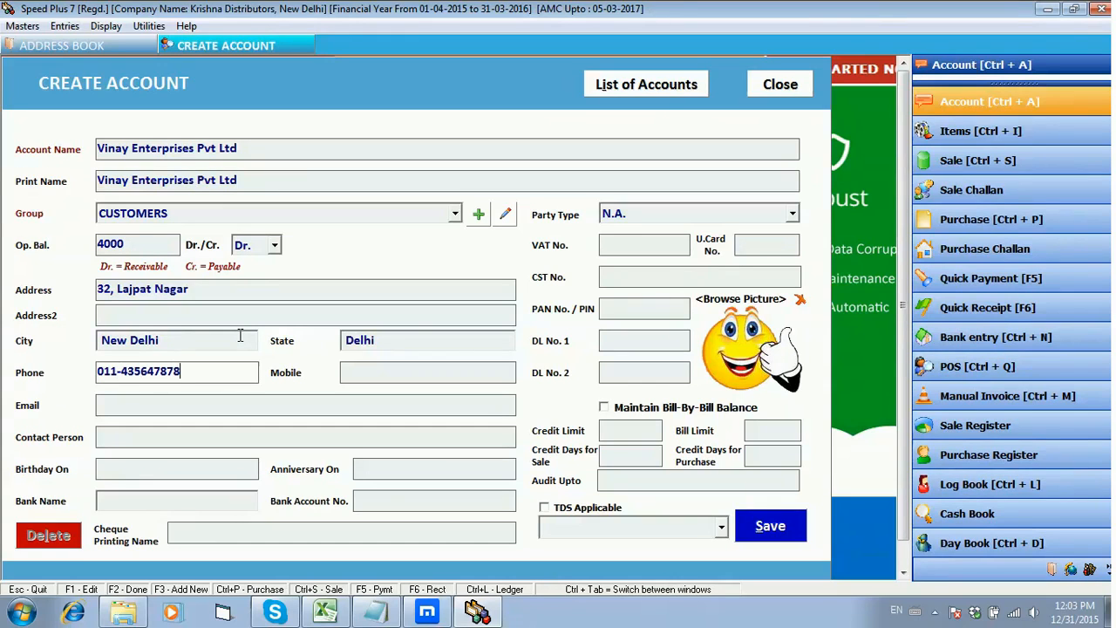
# Step: Enter the customer's landline phone number and mobile number
pyautogui.press('Return')
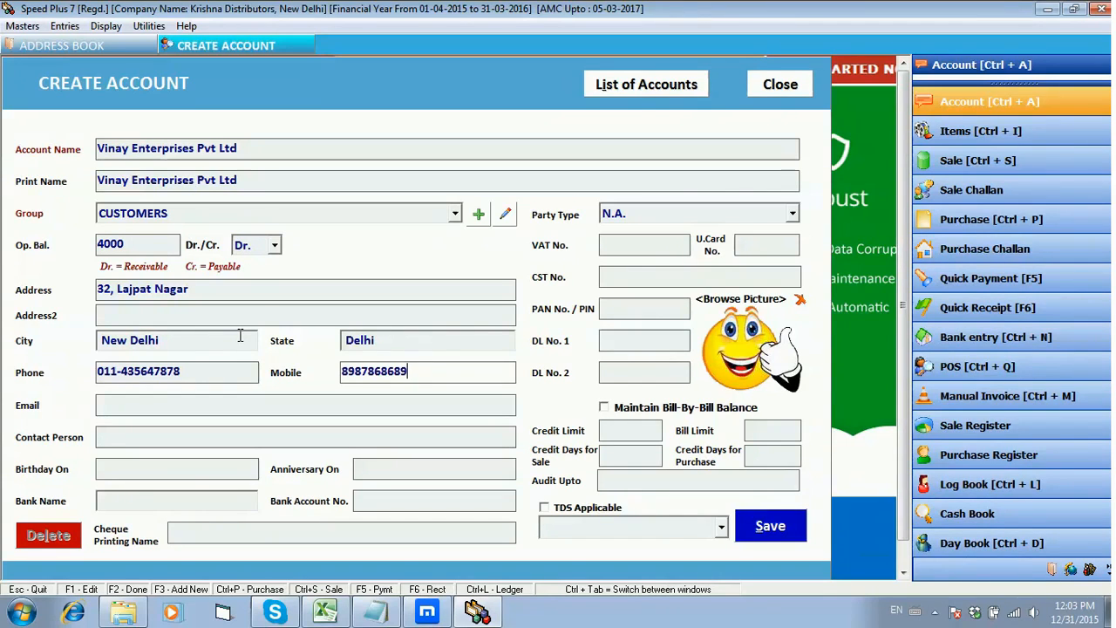
pyautogui.press('Tab')
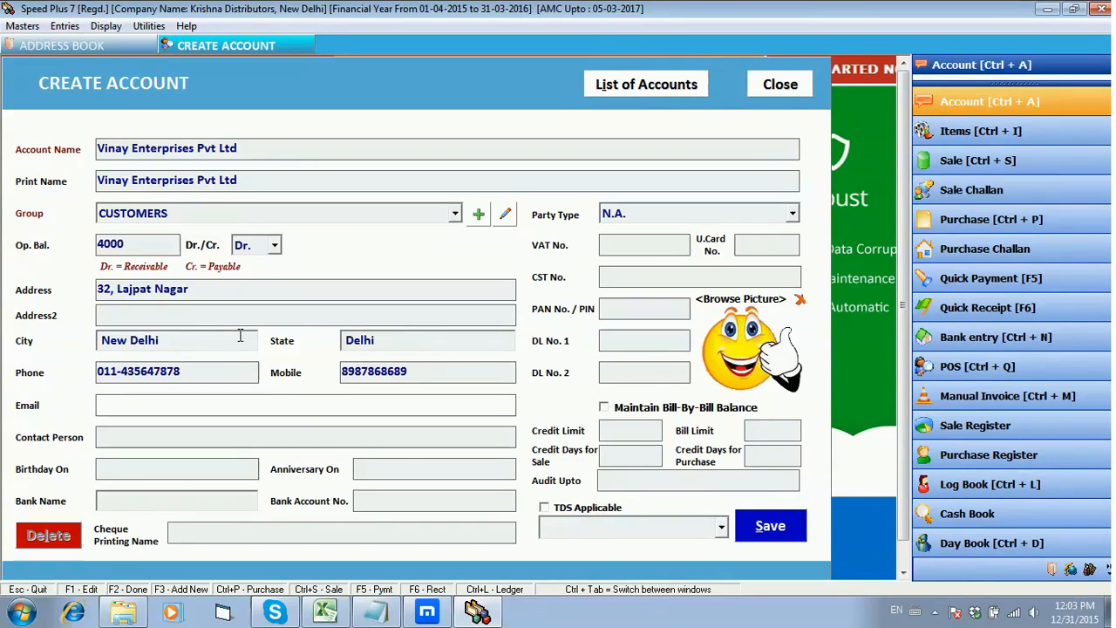
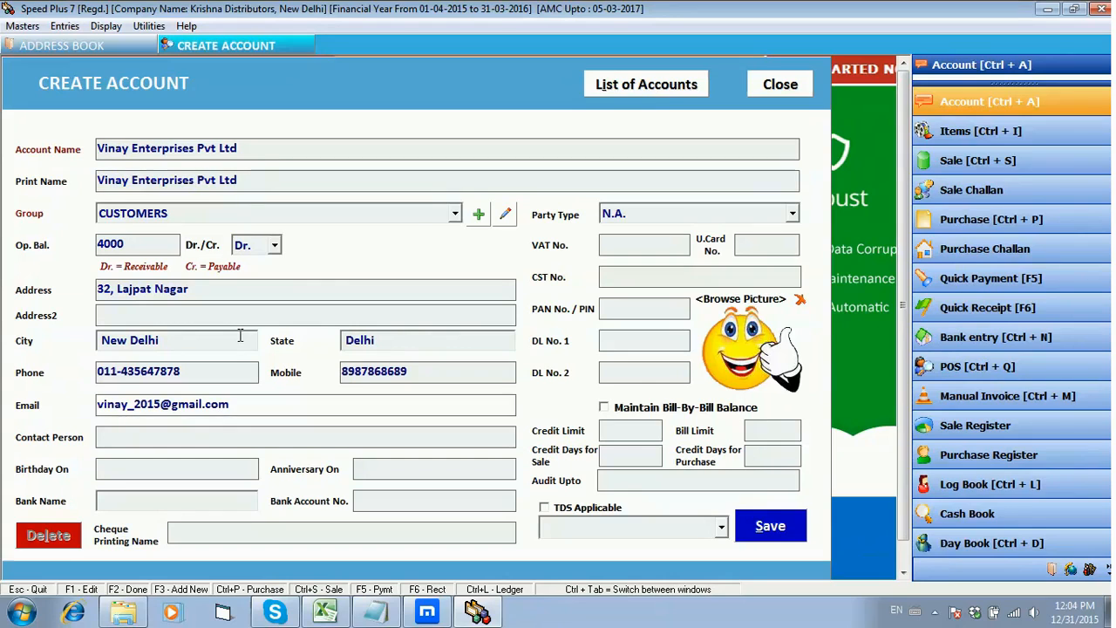
# Step: Fill in the customer's e-mail address, correcting the digits in its first part while entering it
pyautogui.press('Return')
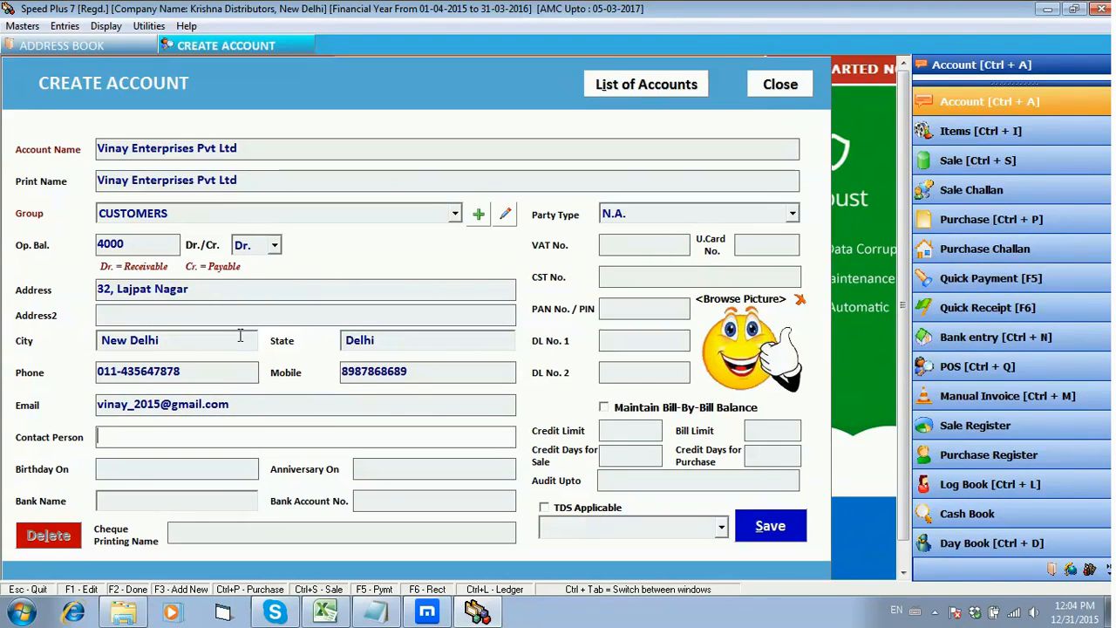
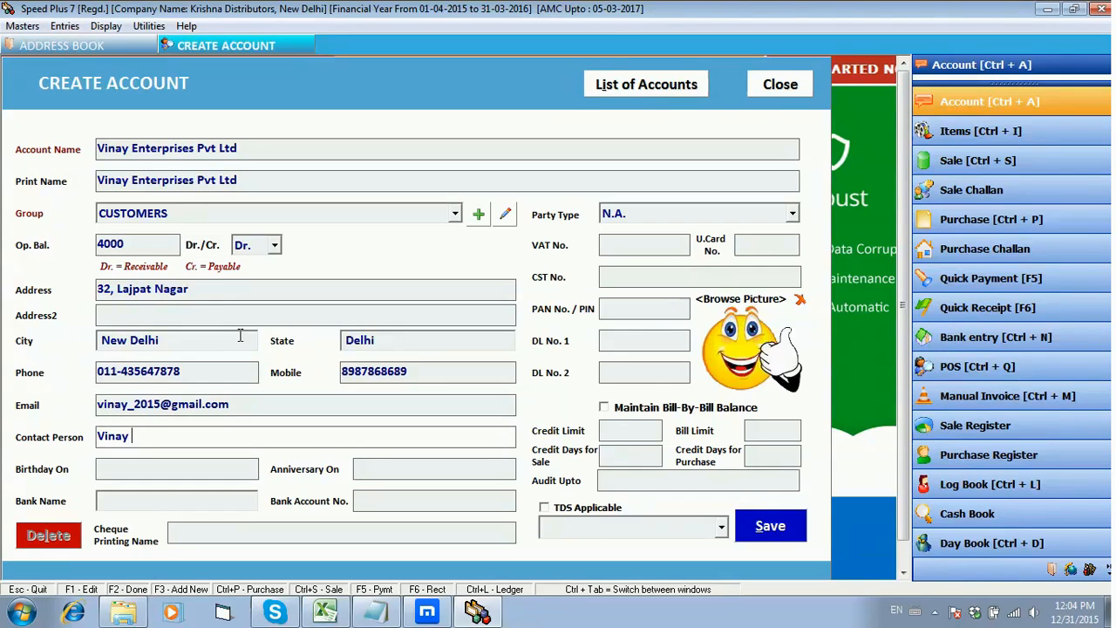
# Step: Enter the contact person's full name for the customer account
pyautogui.press('Return')
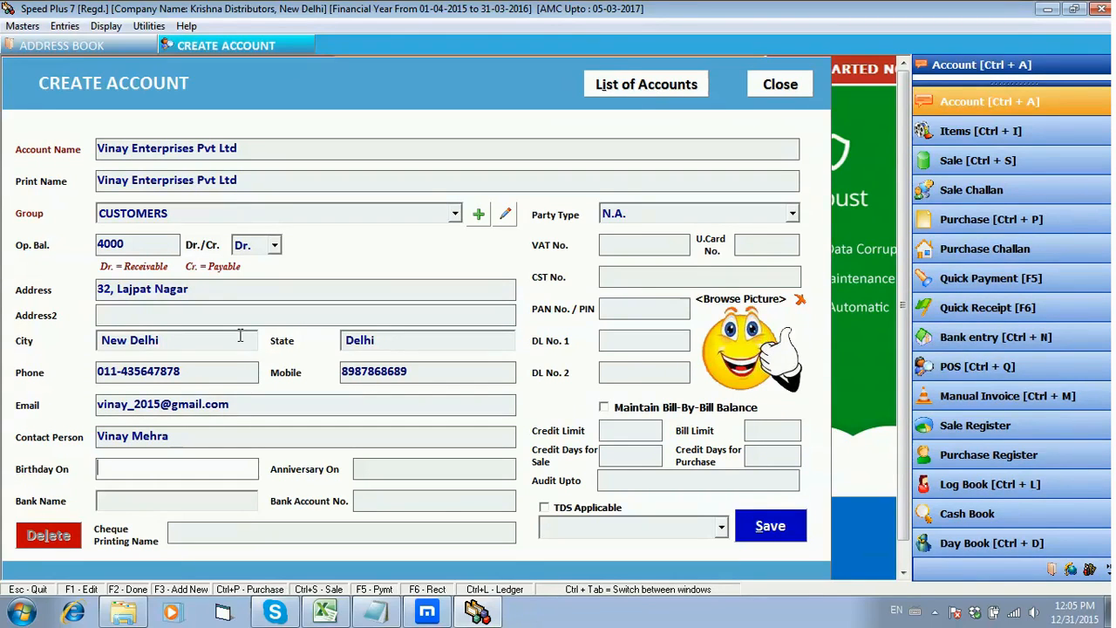
# Step: Enter the contact person's date of birth in the customer account
pyautogui.press('Tab')
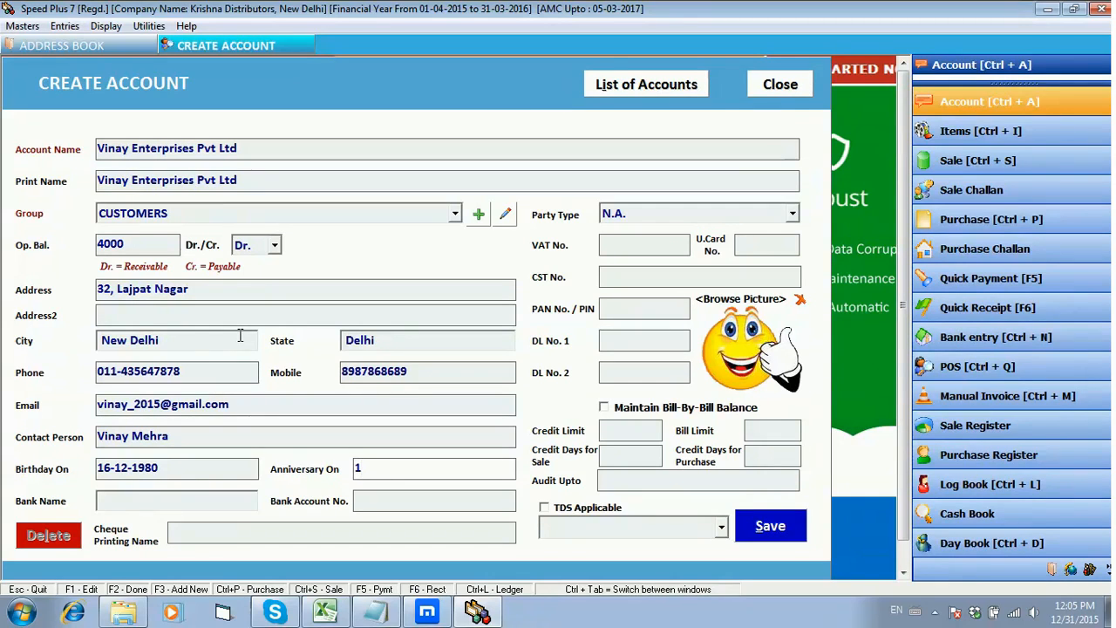
# Step: Set the contact person's anniversary date to 14-04-2015
pyautogui.write('14-04-2015')
pyautogui.press('Return')
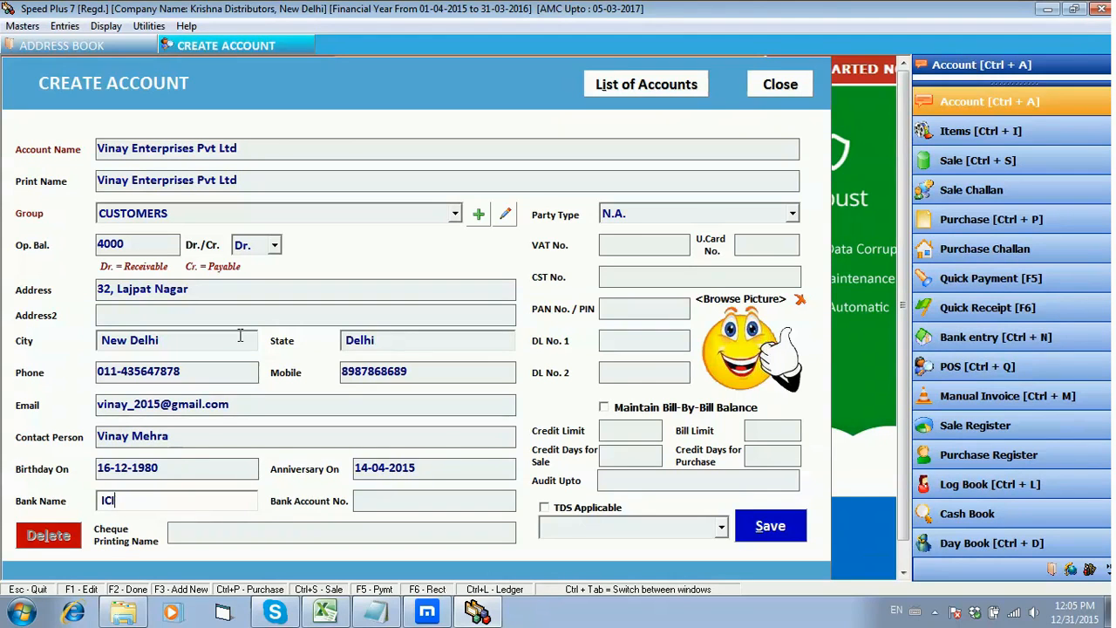
# Step: Enter ICICI Bank as the customer's bank and fill in the bank account number
pyautogui.write('ICICI Bank')
pyautogui.press('Return')
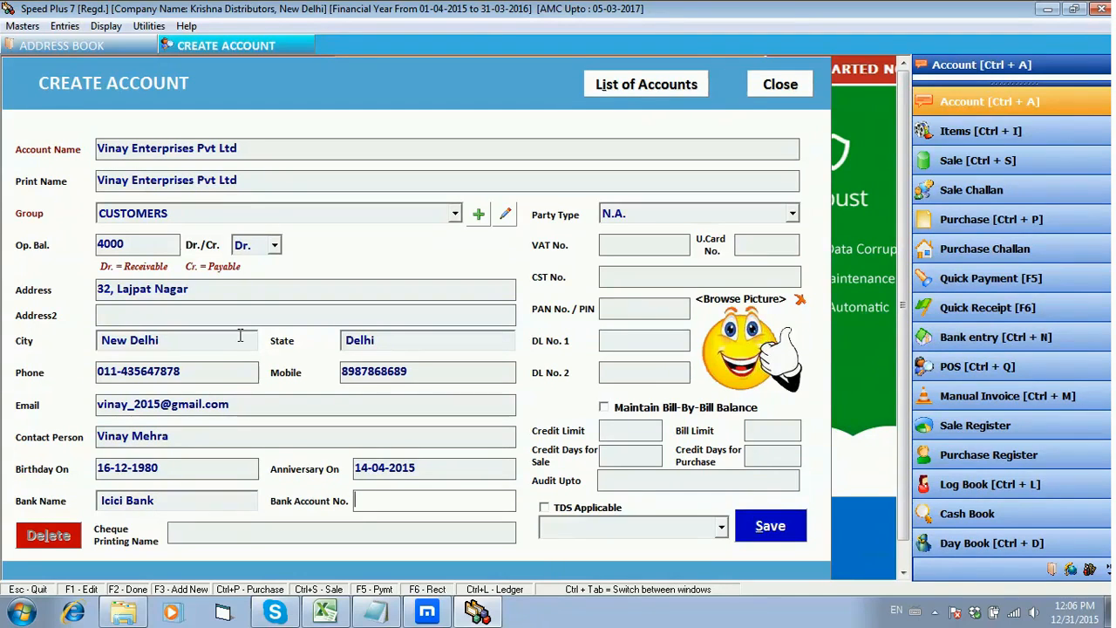
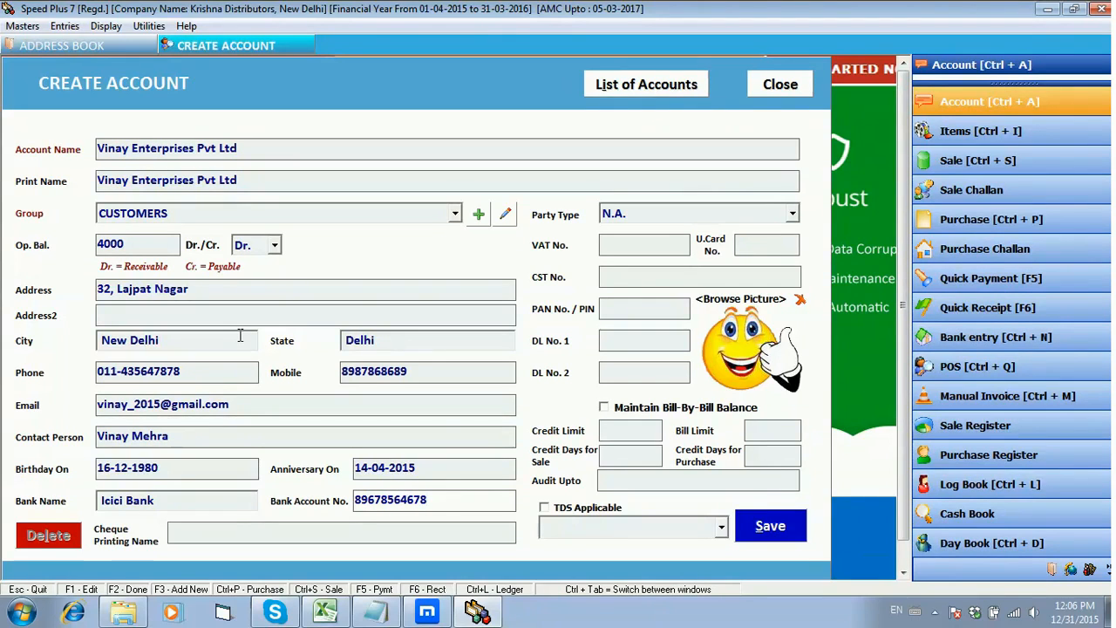
pyautogui.press('Return')
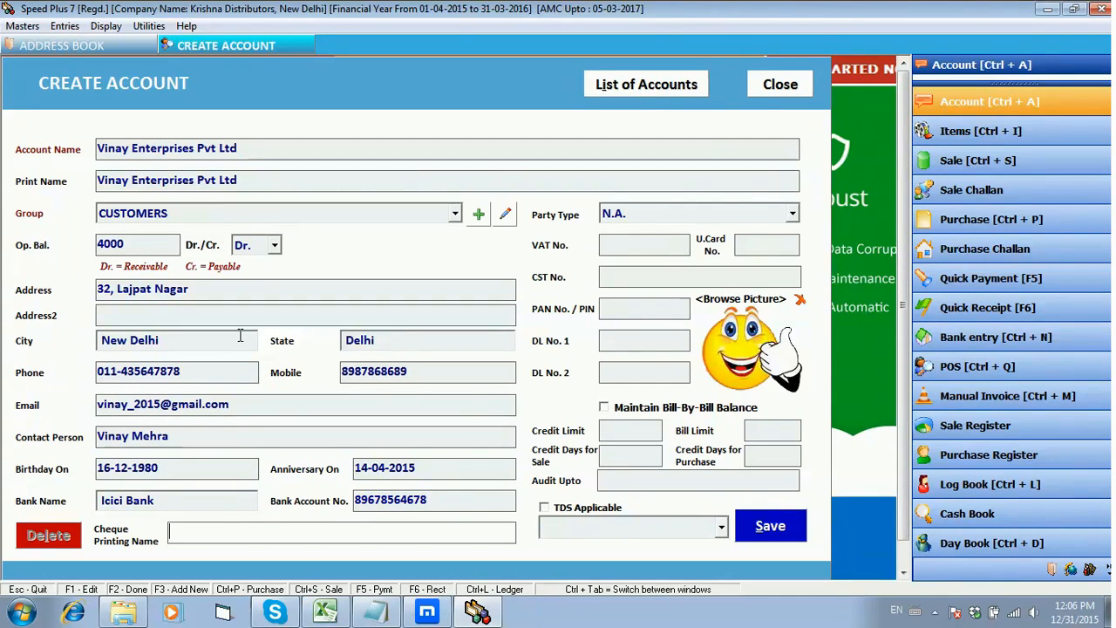
# Step: Enter Vinay Enterprises Pvt Ltd as the name to print on cheques
pyautogui.write('Vin')
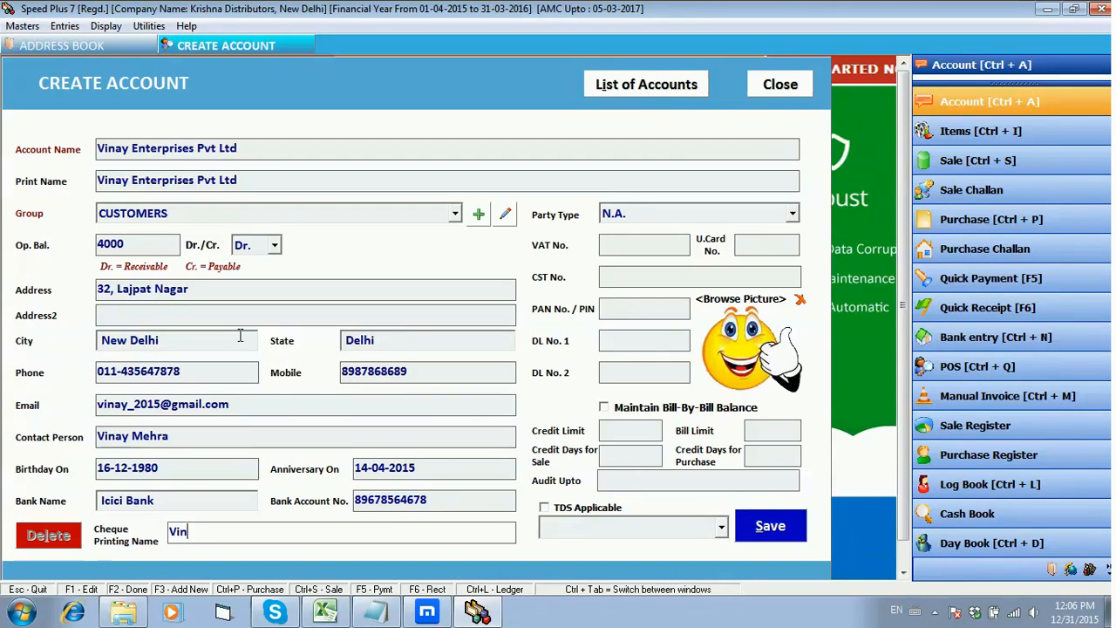
pyautogui.write('ay Enterprises')
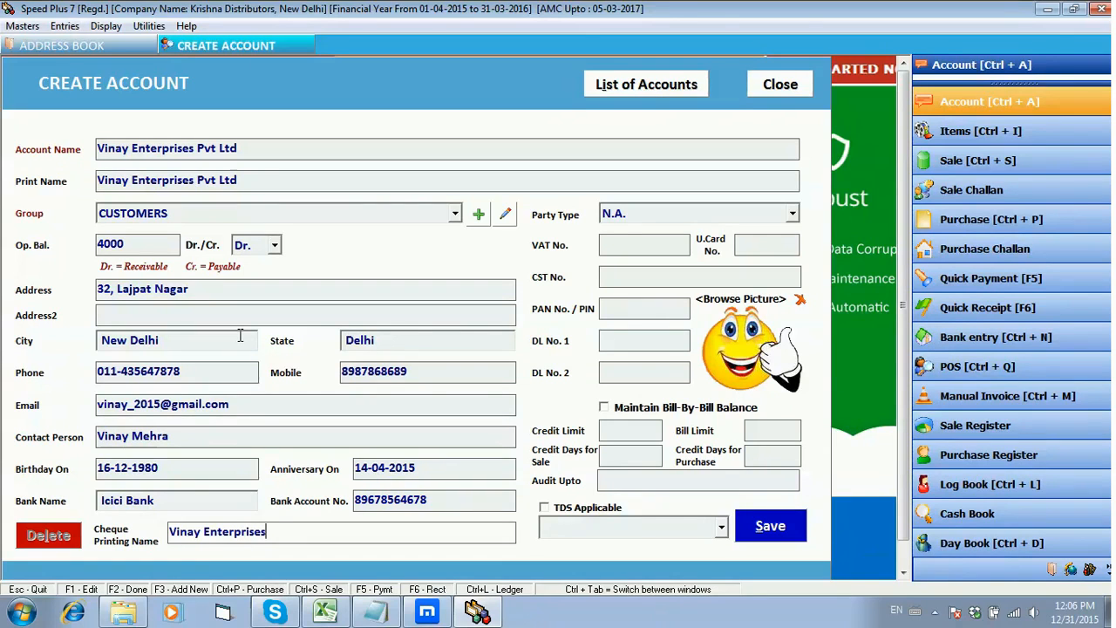
pyautogui.write(' Pvt Ltd')
pyautogui.press('Return')
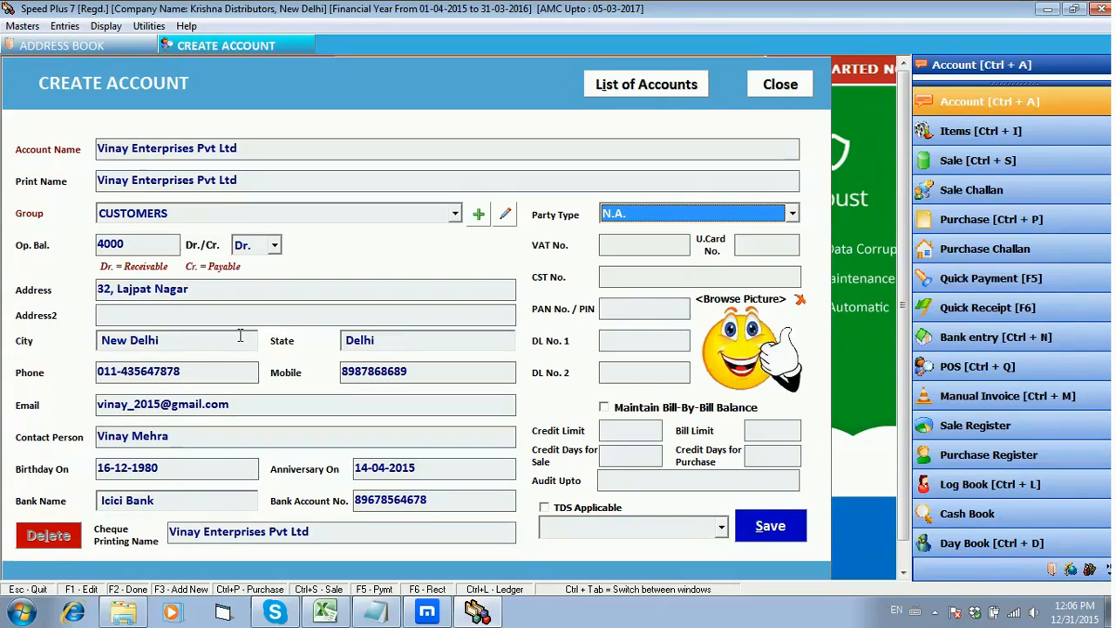
# Step: Set the party type to Vat Party and enter the customer's VAT number
pyautogui.click(792, 214)
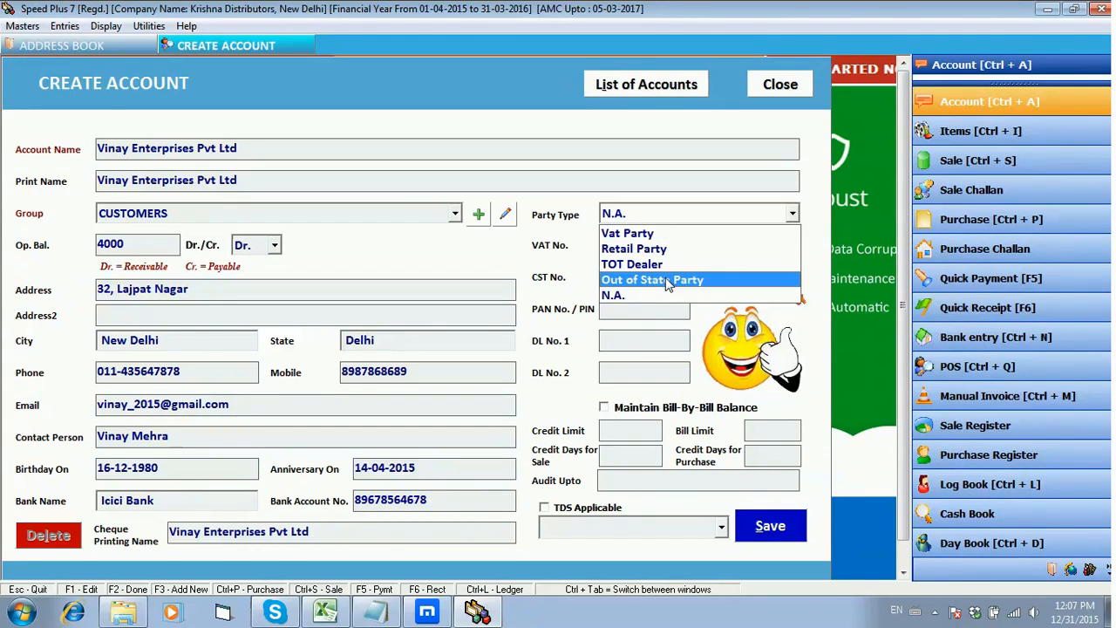
pyautogui.click(665, 234)
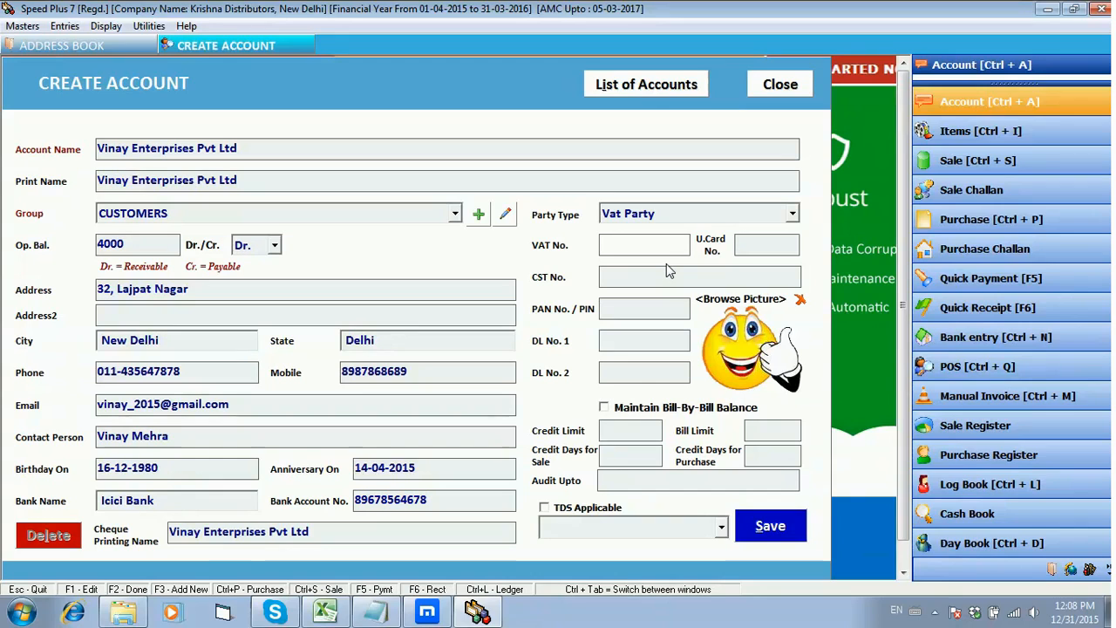
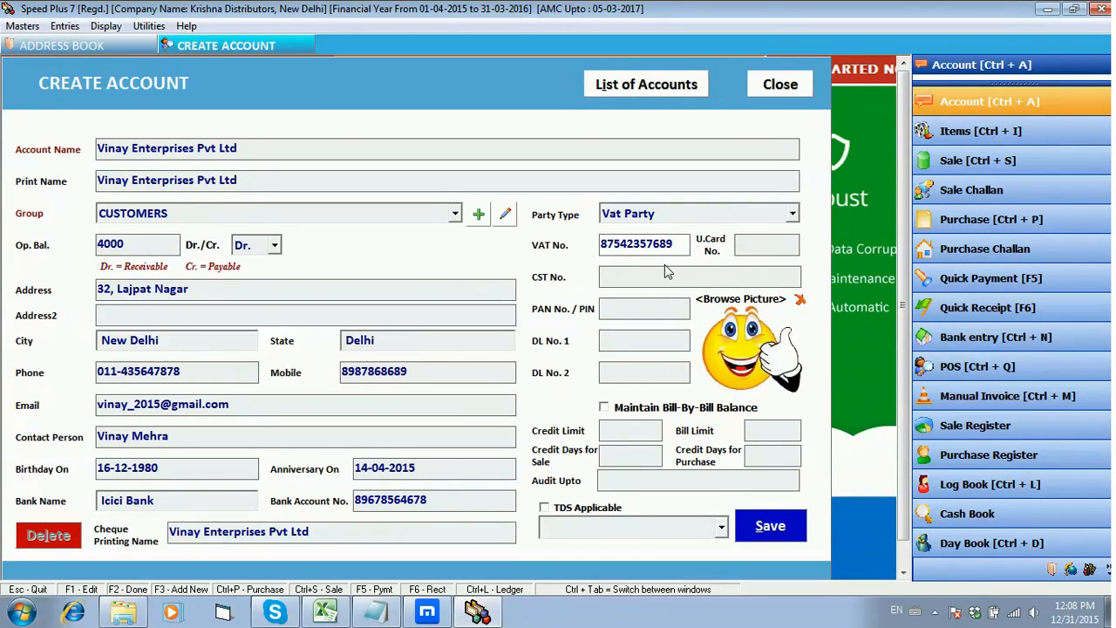
pyautogui.press('Return')
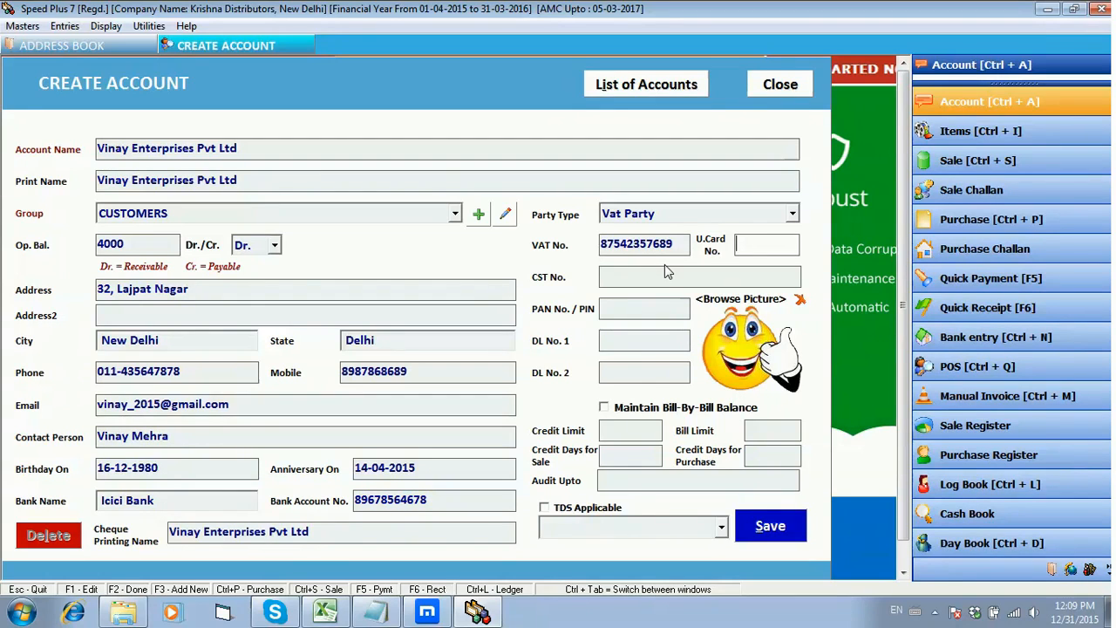
# Step: Leave the U.Card number blank and fill in the customer's CST number and PAN number
pyautogui.press('Tab')
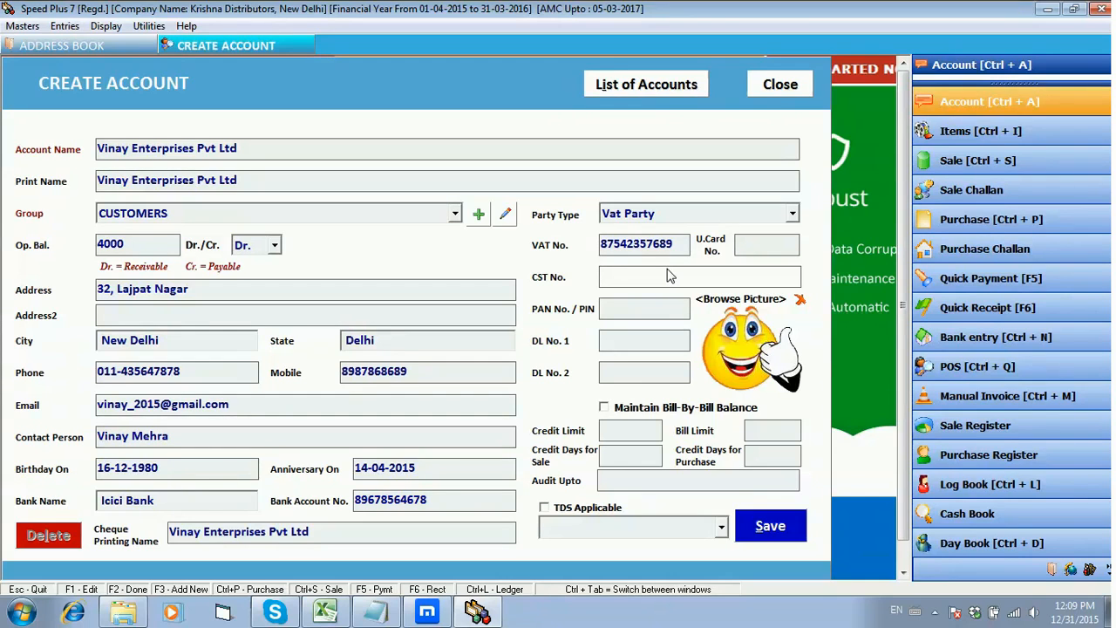
pyautogui.press('Tab')
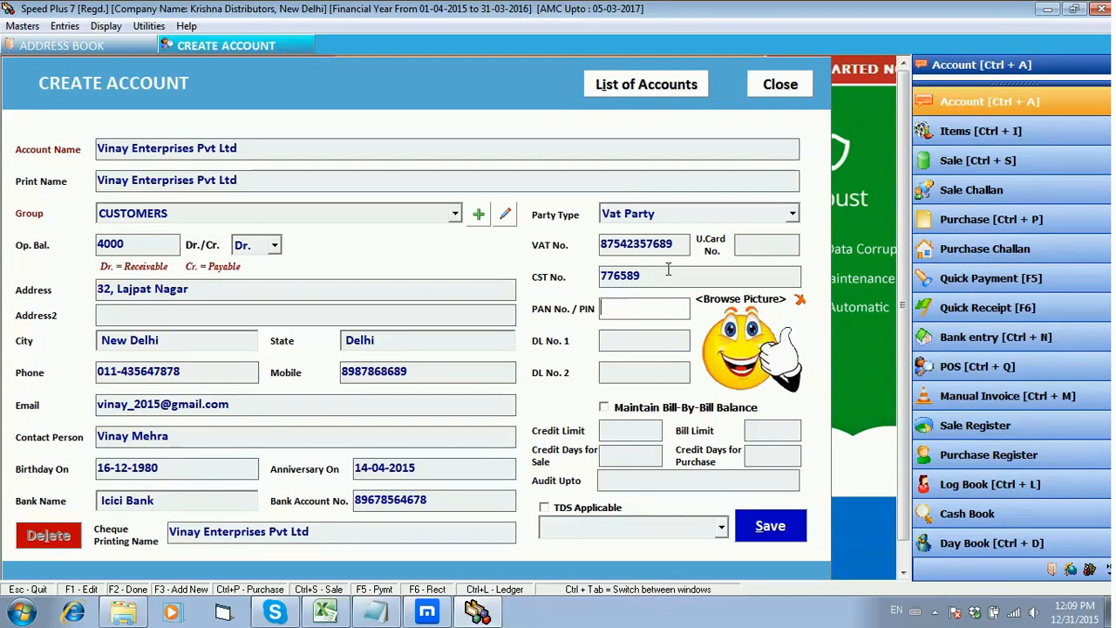
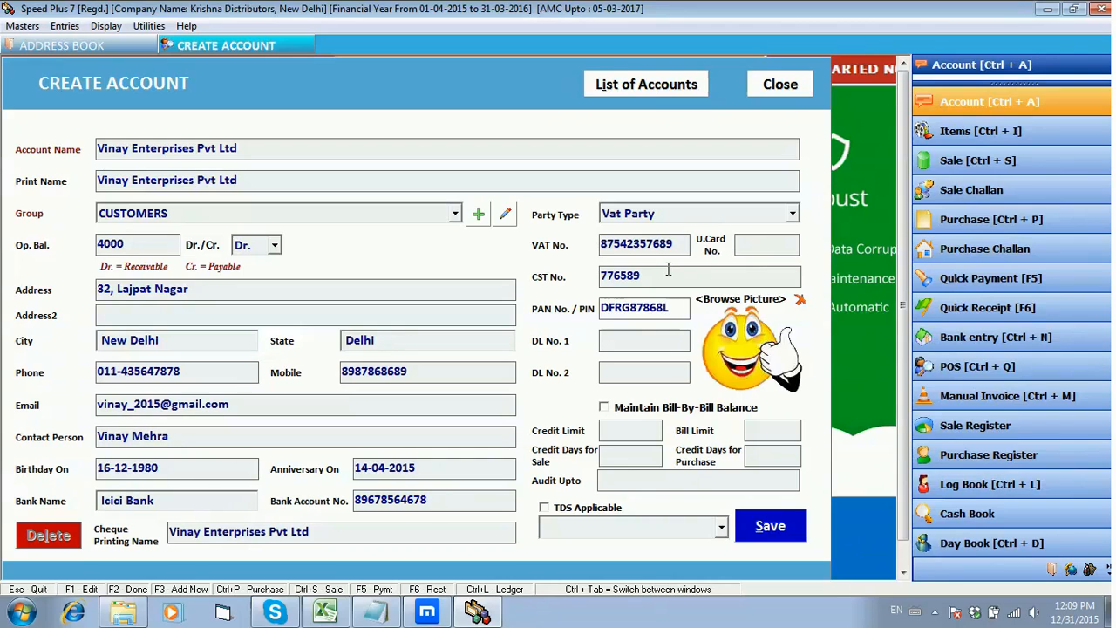
pyautogui.press('Return')
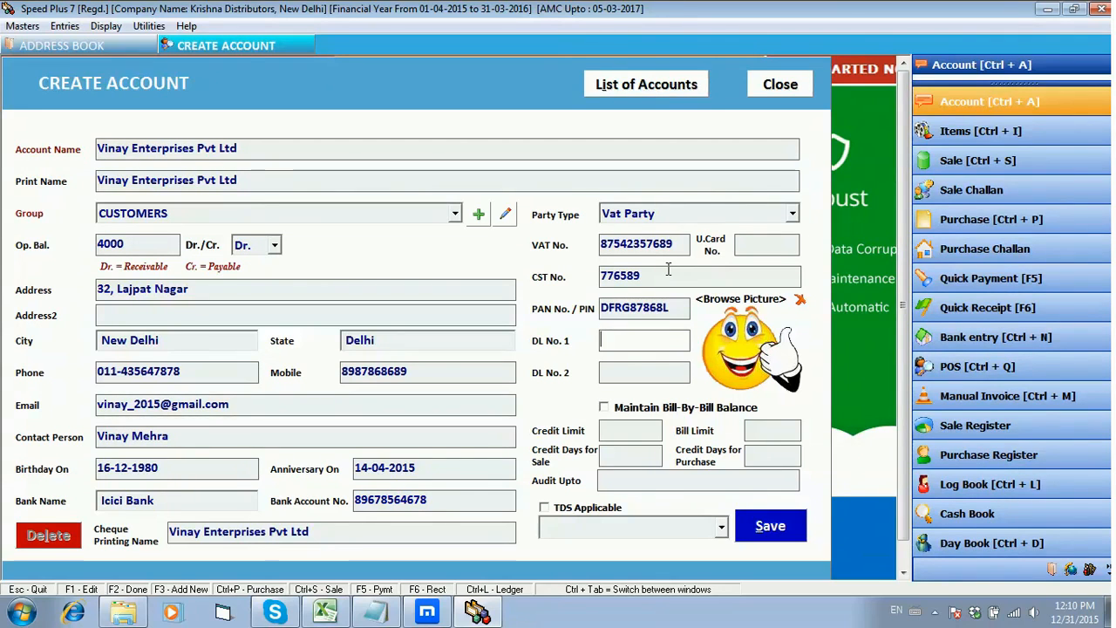
# Step: Leave both DL numbers blank and turn on Maintain Bill-By-Bill Balance for the customer
pyautogui.press('Tab')
pyautogui.press('Tab')
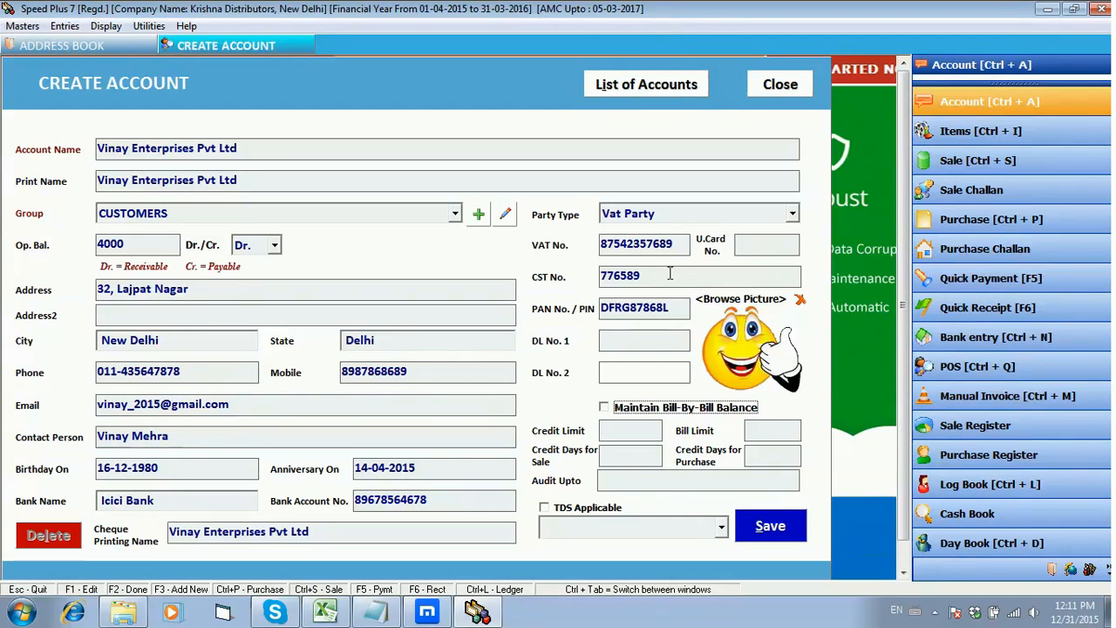
pyautogui.click(621, 409)
pyautogui.press('Return')
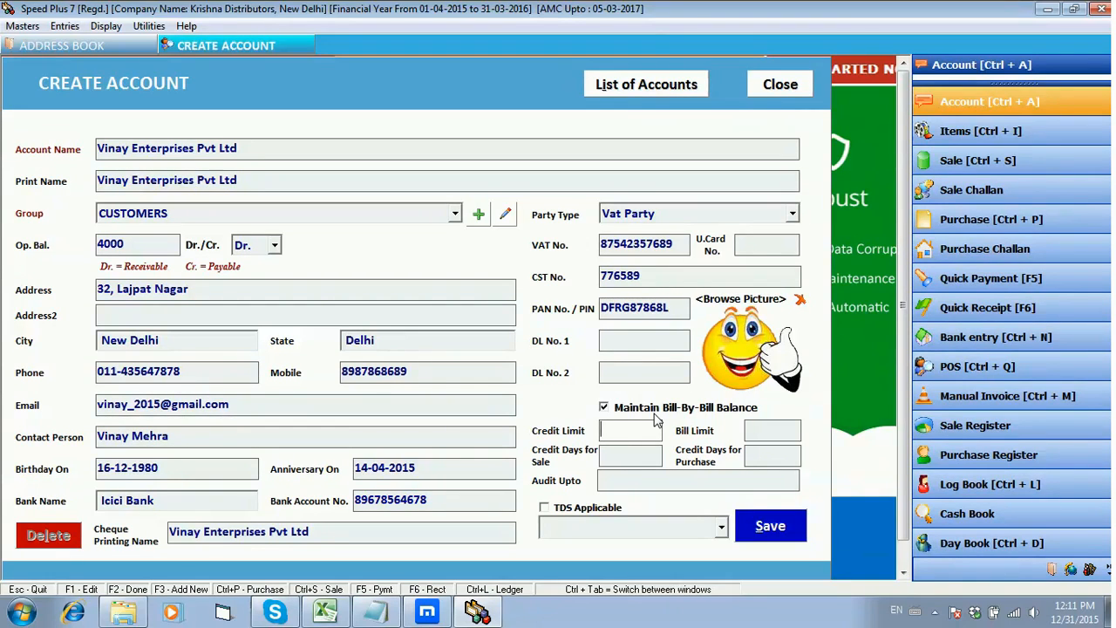
# Step: Set the customer's credit limit to 50000 and the bill limit to 10000
pyautogui.write('0000')
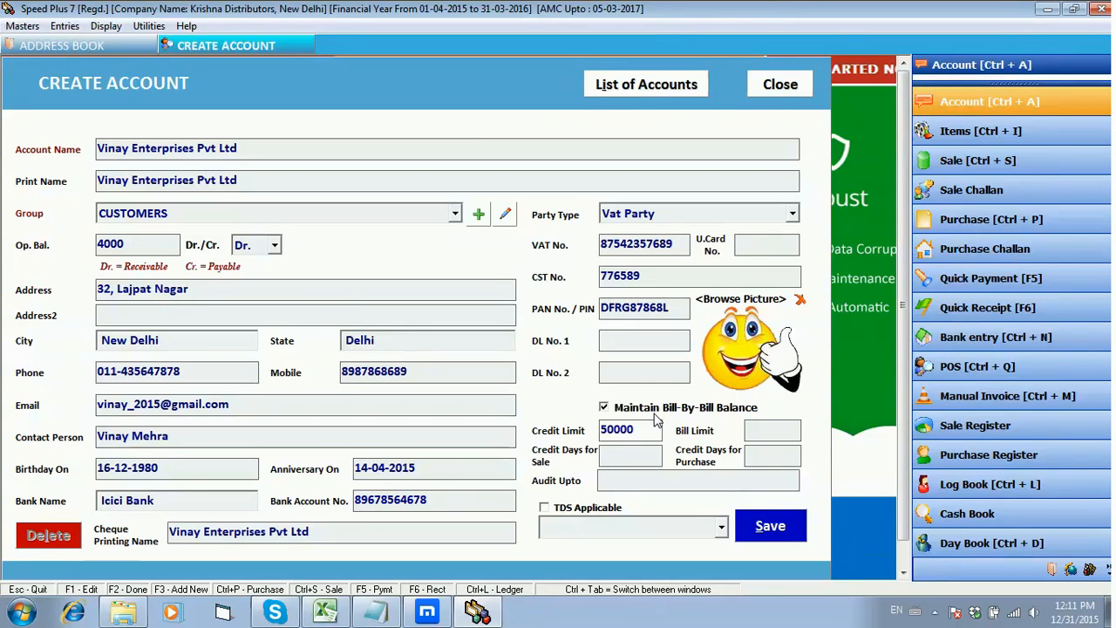
pyautogui.press('Tab')
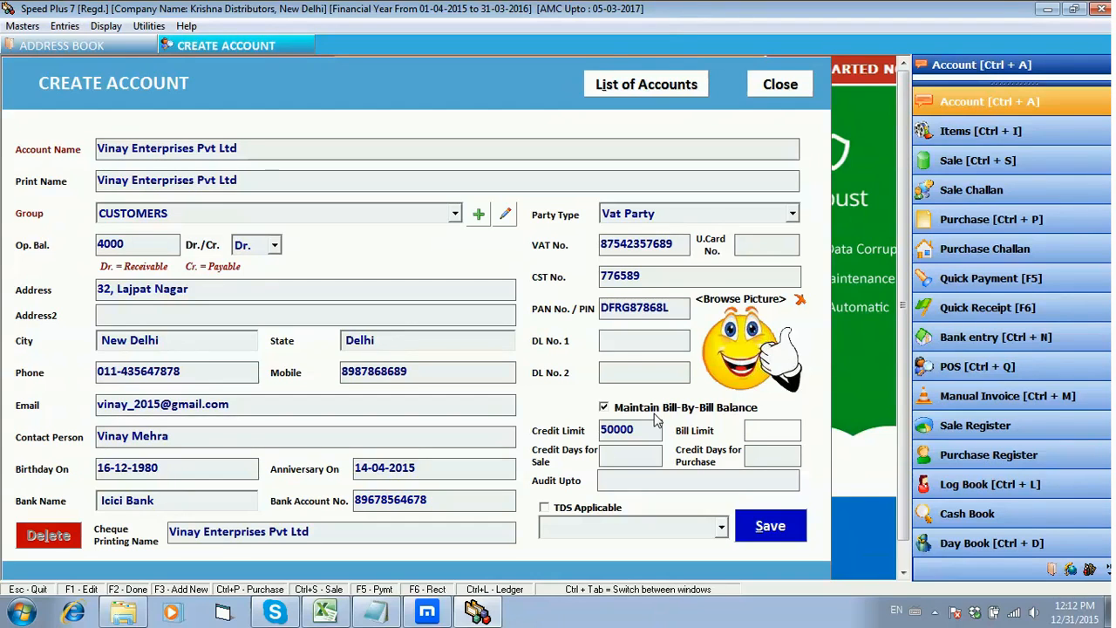
pyautogui.write('10000')
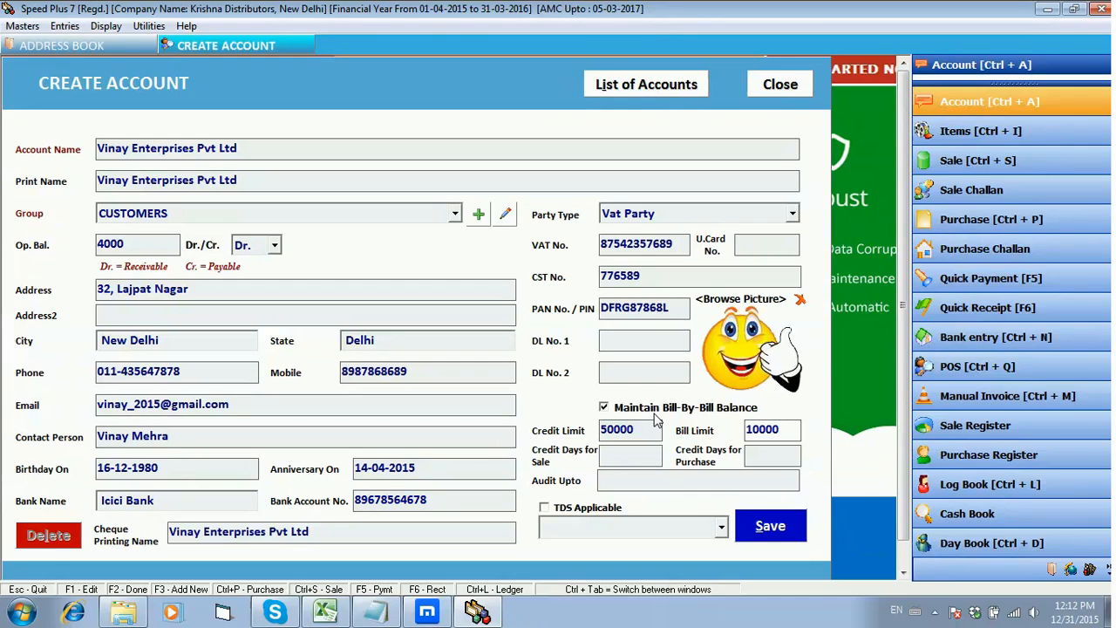
pyautogui.press('Tab')
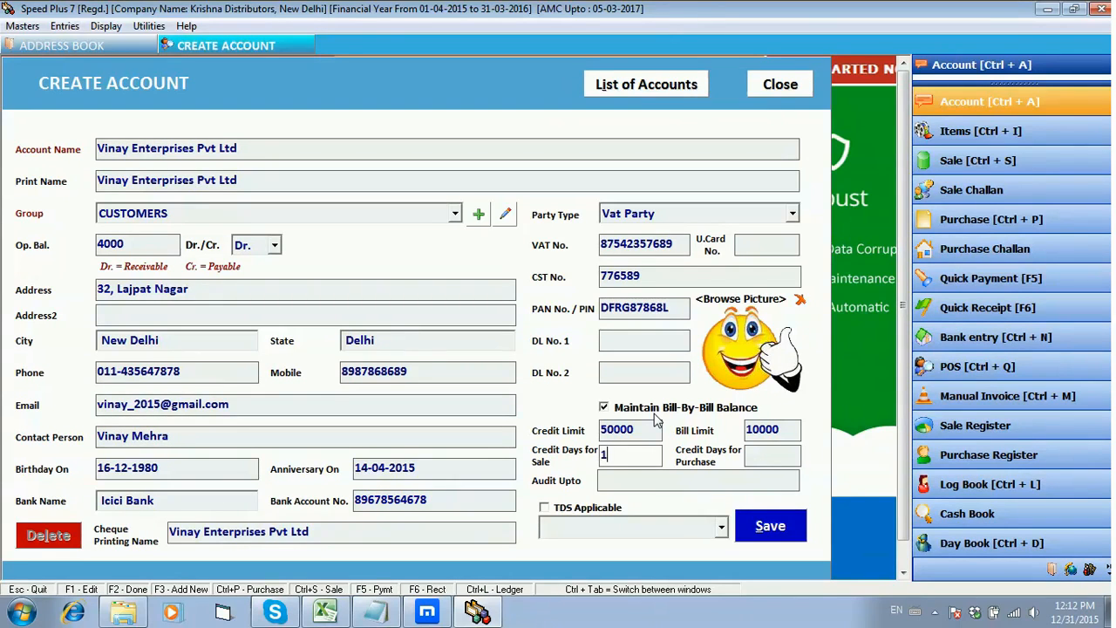
# Step: Set the credit days to 15 for sales and 10 for purchases
pyautogui.write('5')
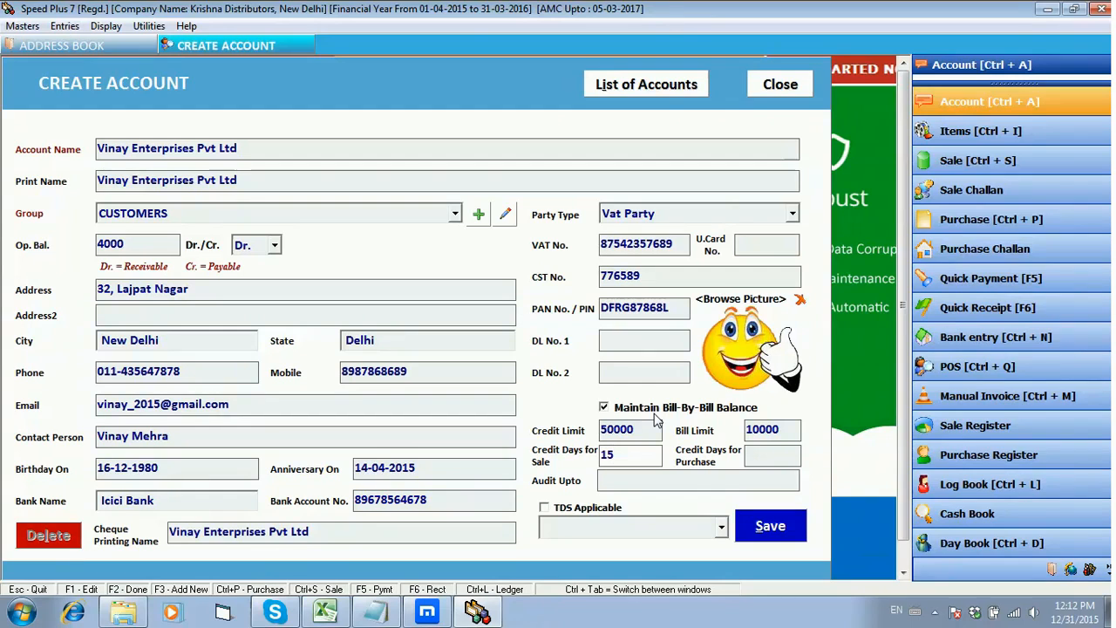
pyautogui.press('Tab')
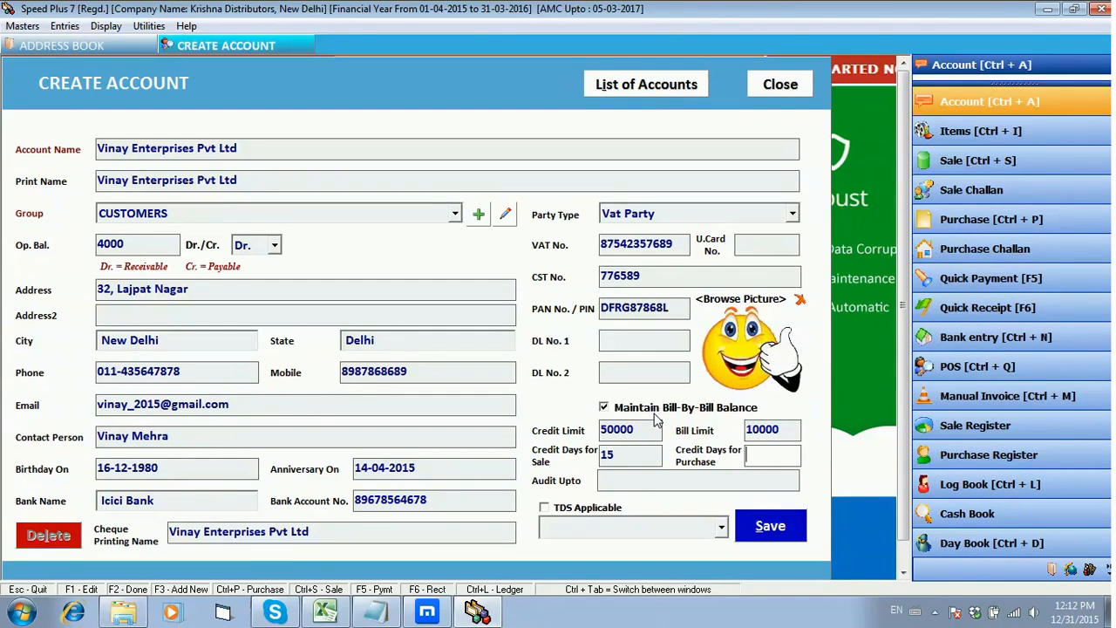
pyautogui.write('10')
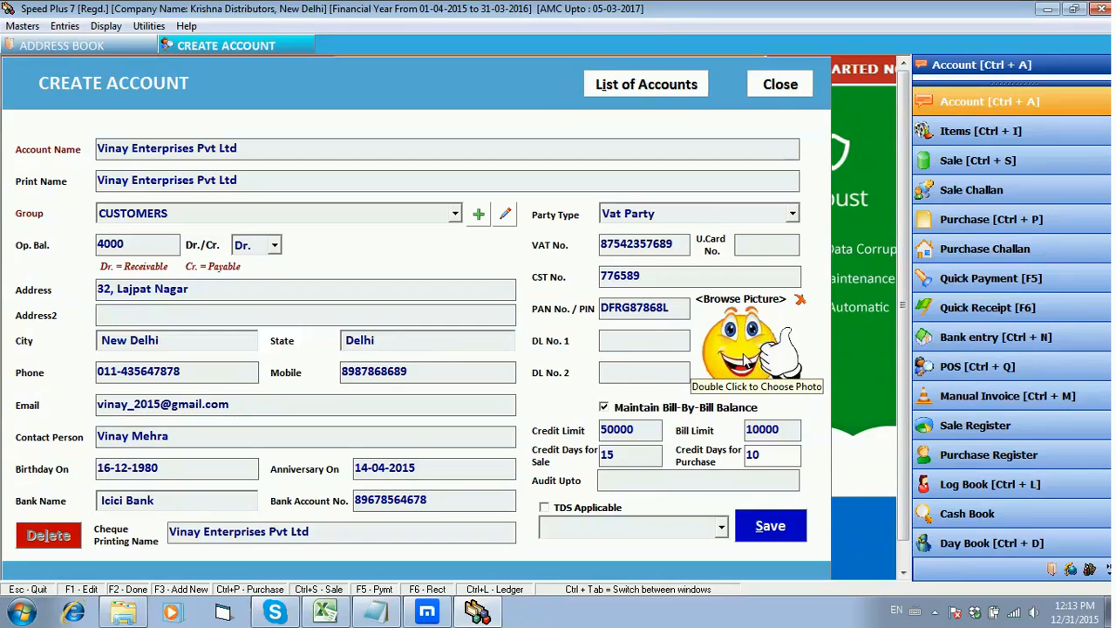
# Step: Set the account's picture to the Chrysanthemum image from the Sample Pictures folder of the Pictures library
pyautogui.doubleClick(741, 352)
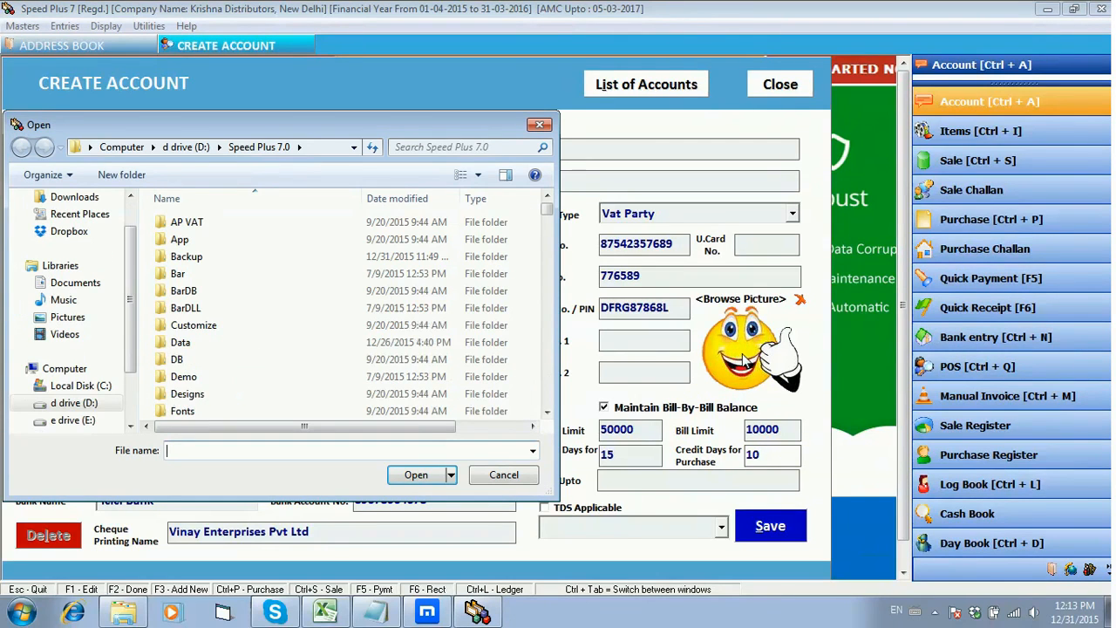
pyautogui.click(65, 299)
pyautogui.click(87, 316)
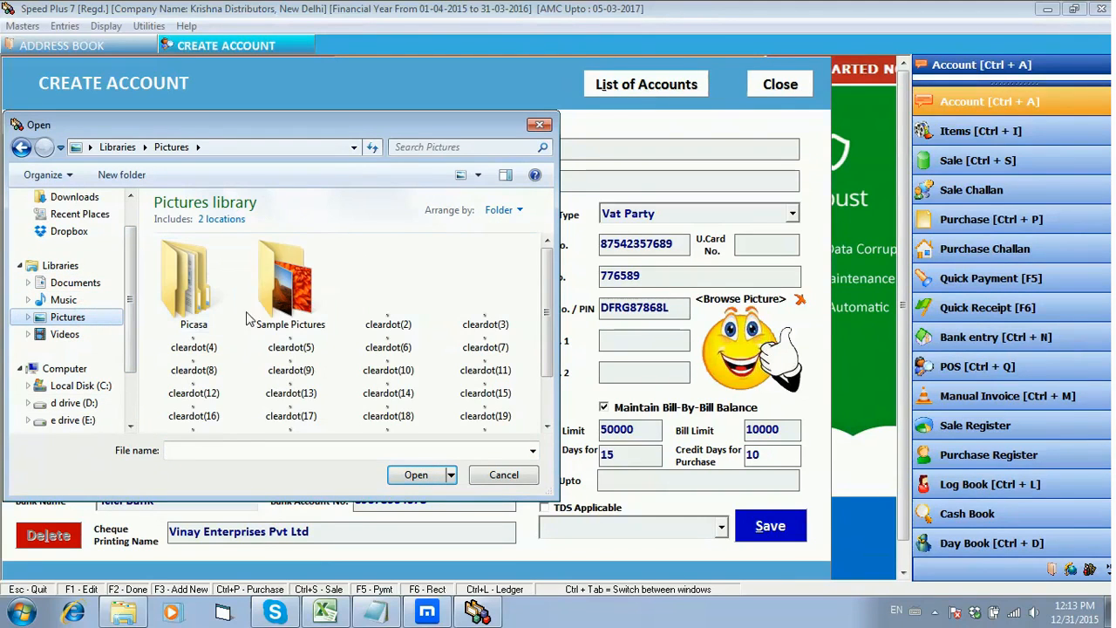
pyautogui.doubleClick(284, 303)
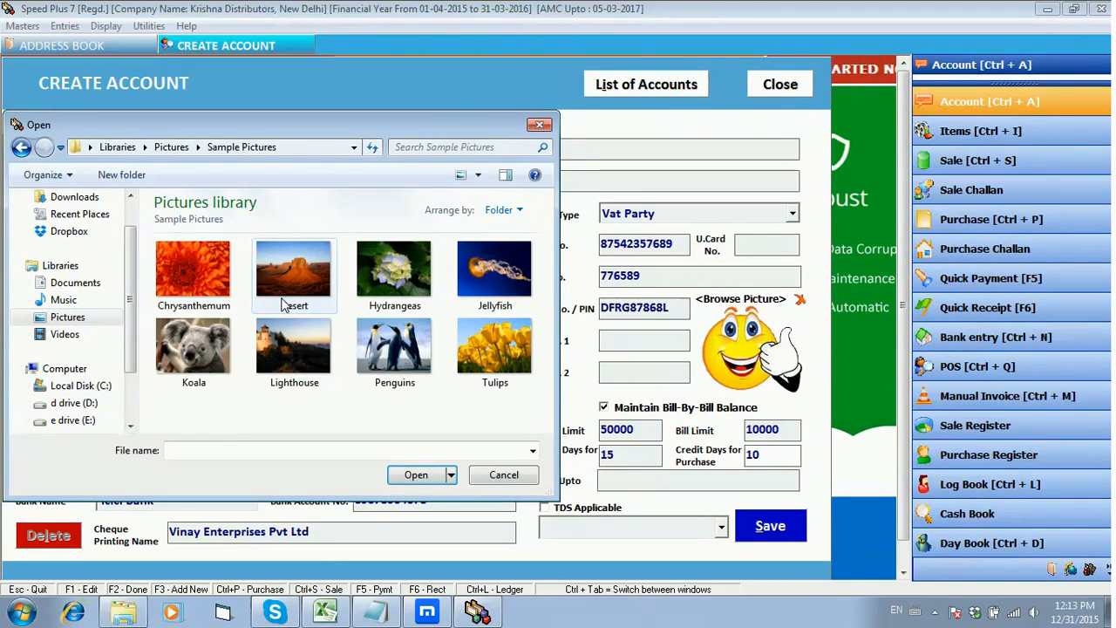
pyautogui.click(214, 290)
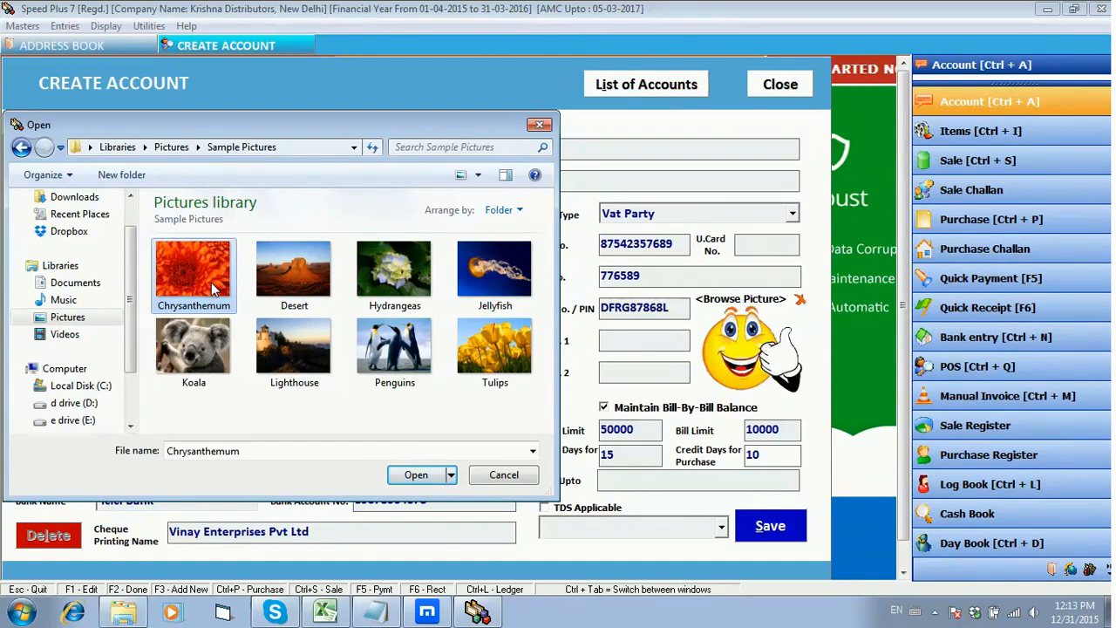
pyautogui.click(427, 478)
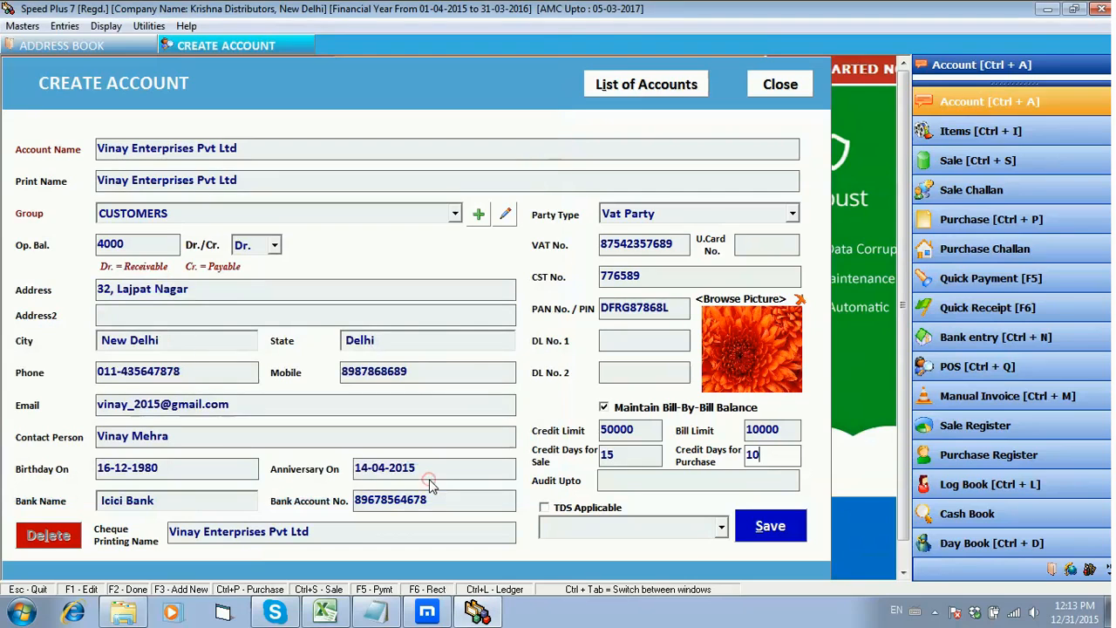
# Step: Leave the audit date blank, save the new customer account and dismiss the confirmation message
pyautogui.click(687, 472)
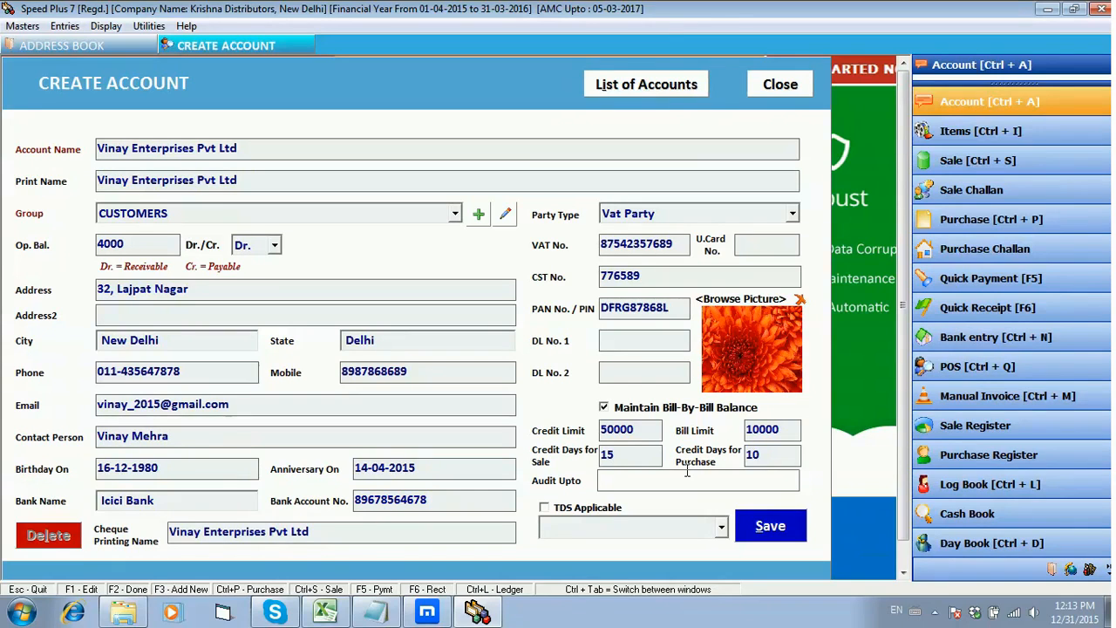
pyautogui.press('Tab')
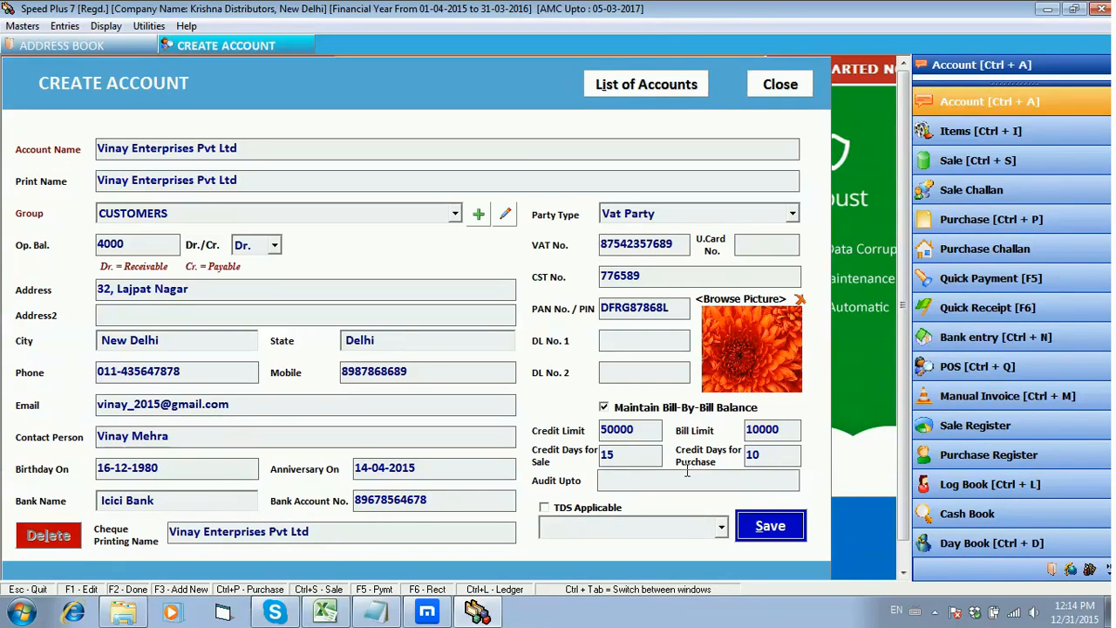
pyautogui.press('Return')
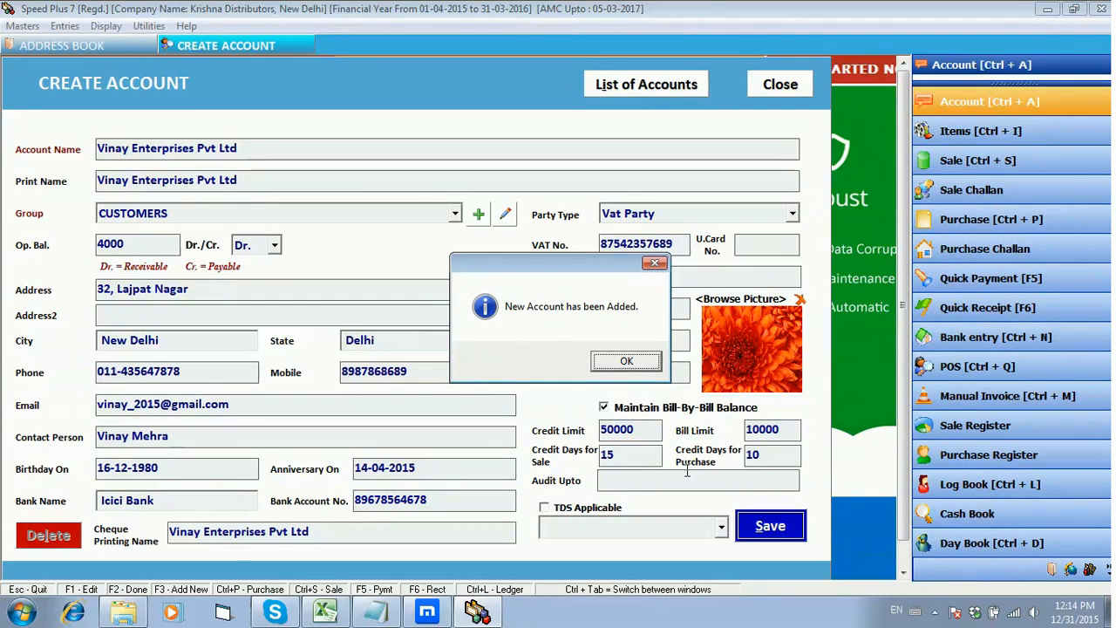
pyautogui.press('Return')
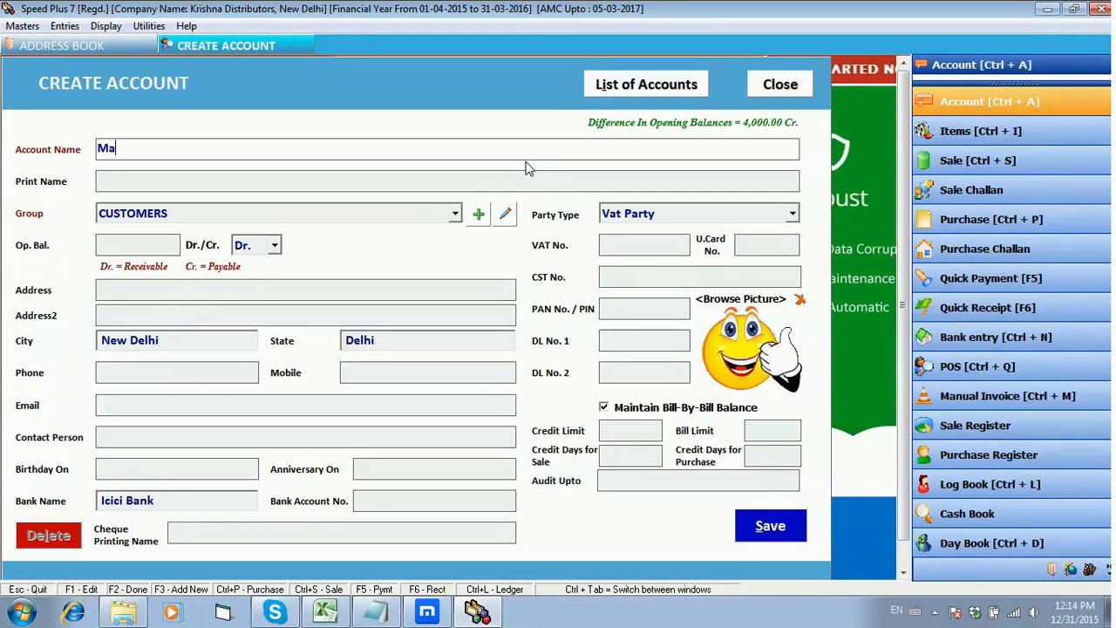
# Step: Name the new account Mani Enterprises Pvt Ltd, use the same print name, and keep it in the CUSTOMERS group
pyautogui.write('terprises Pvt Ltd')
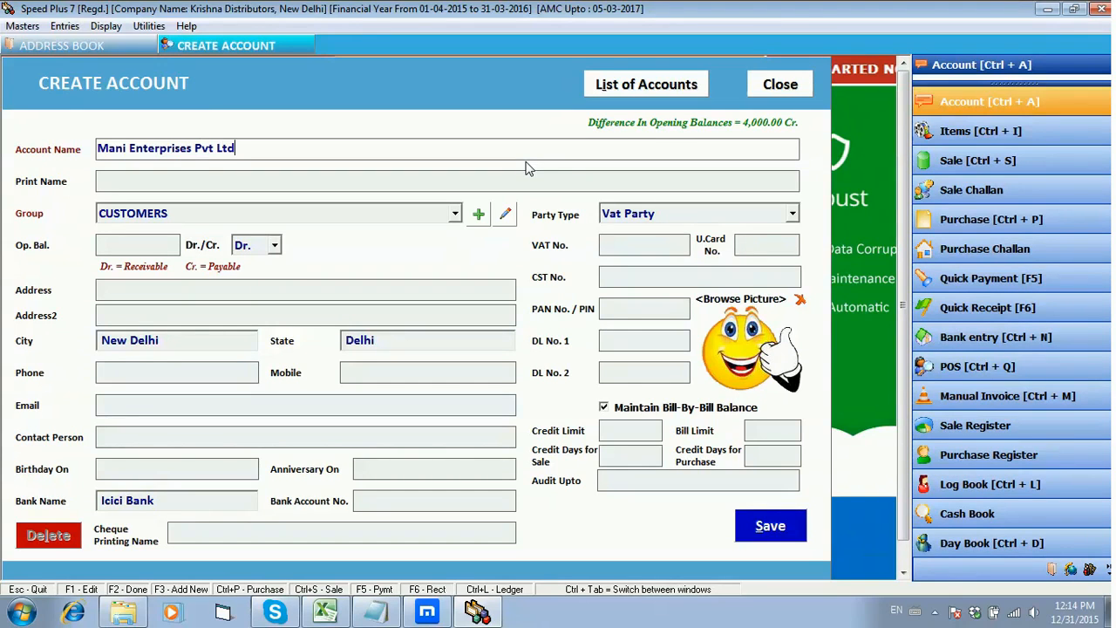
pyautogui.press('Return')
pyautogui.press('Return')
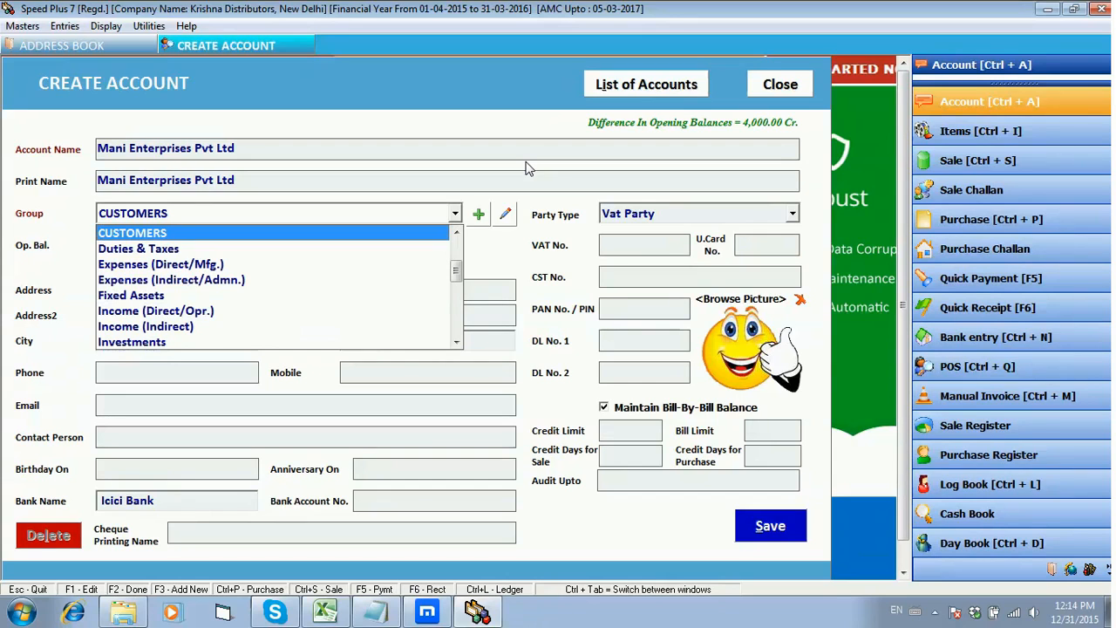
pyautogui.press('Return')
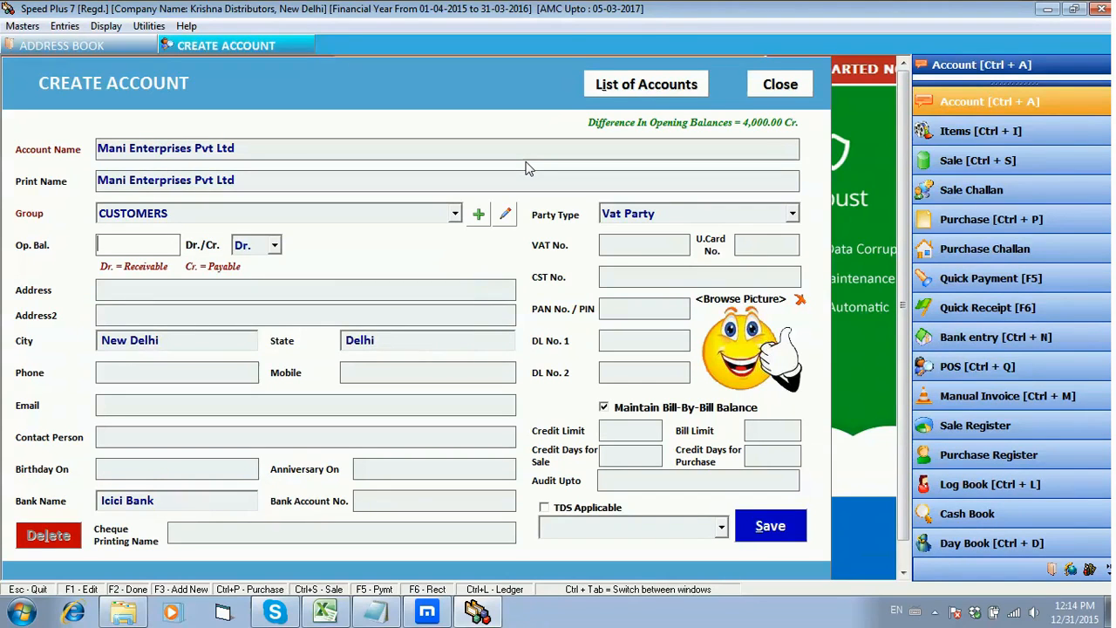
# Step: Set the account's opening balance to 6000 as a debit
pyautogui.write('60000')
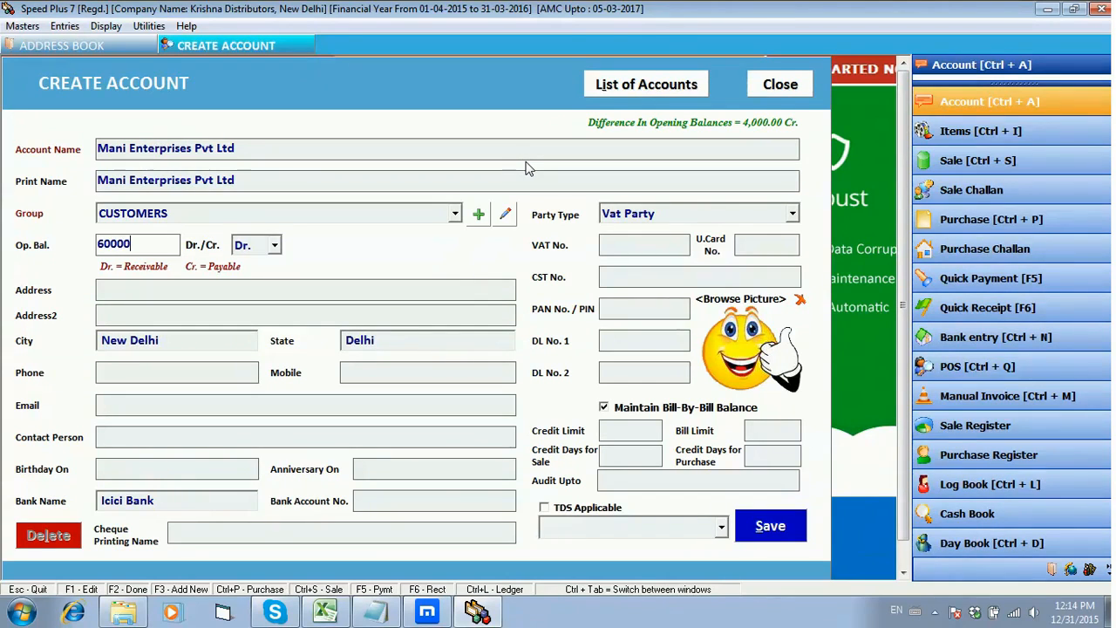
pyautogui.press('Return')
pyautogui.press('Return')
pyautogui.press('Return')
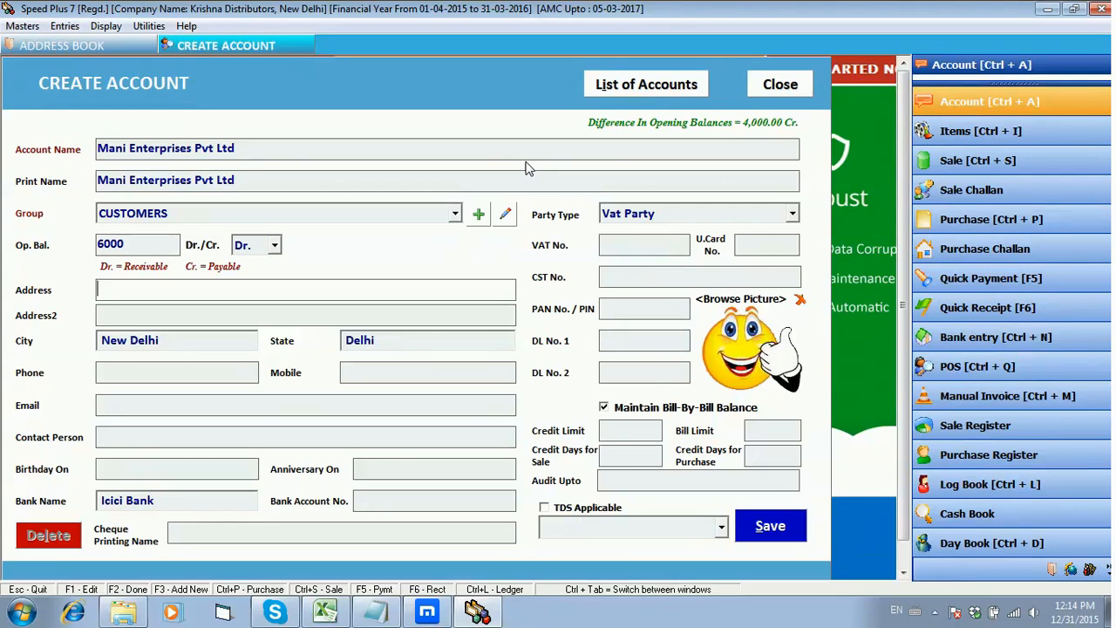
# Step: Enter the customer's mobile number, keeping New Delhi and Delhi and leaving the address, phone and email blank
pyautogui.press('Return')
pyautogui.press('Return')
pyautogui.press('Return')
pyautogui.press('Return')
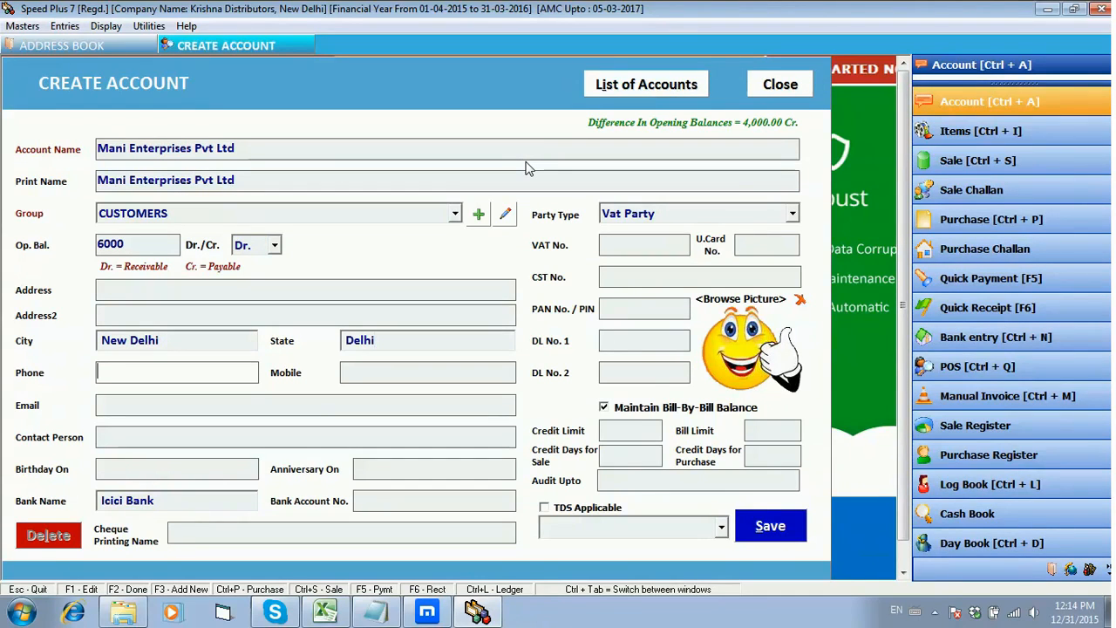
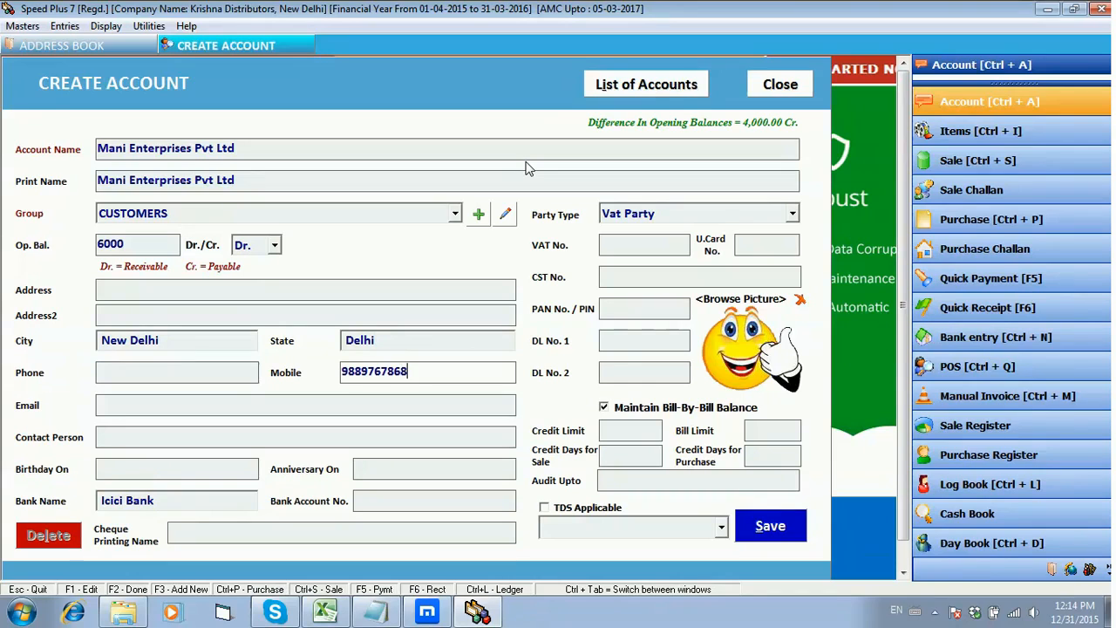
pyautogui.press('Return')
pyautogui.press('Return')
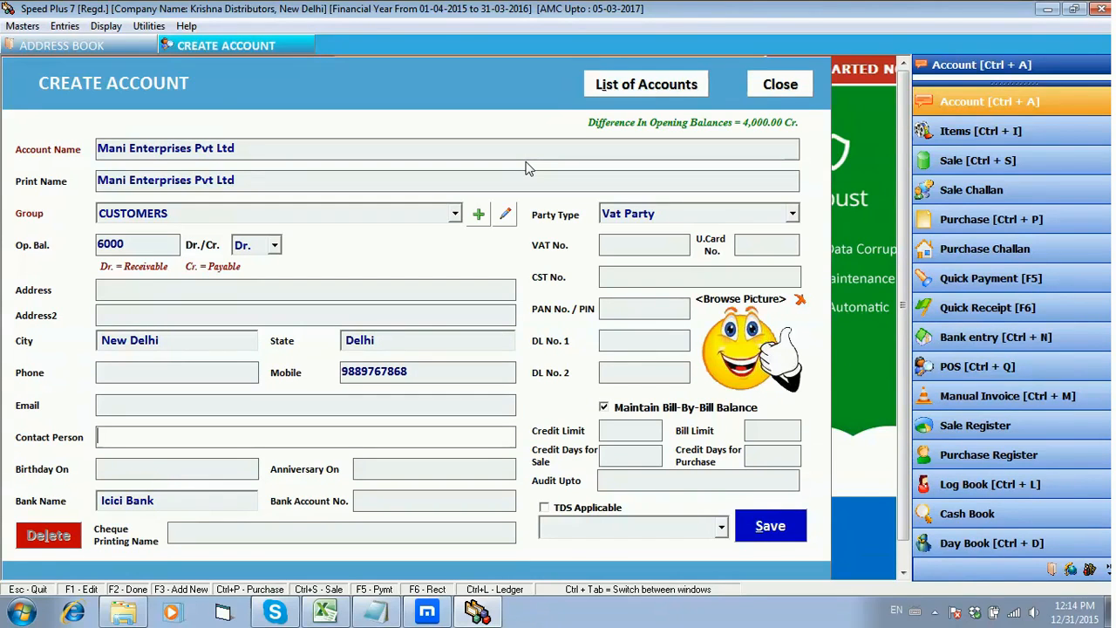
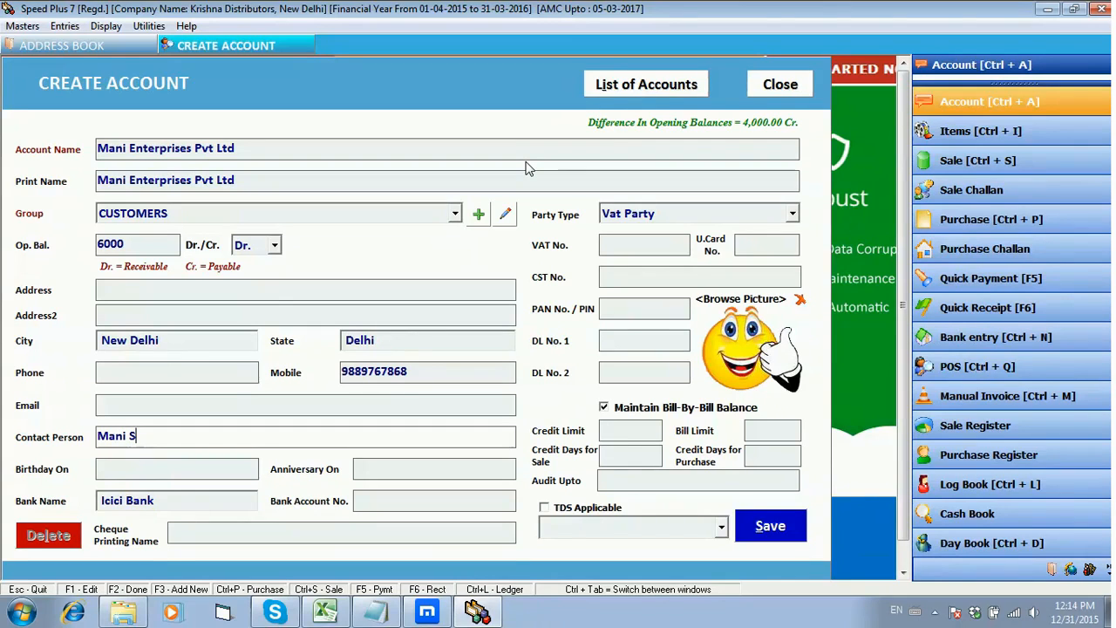
# Step: Enter the contact person's full name for the account
pyautogui.press('Return')
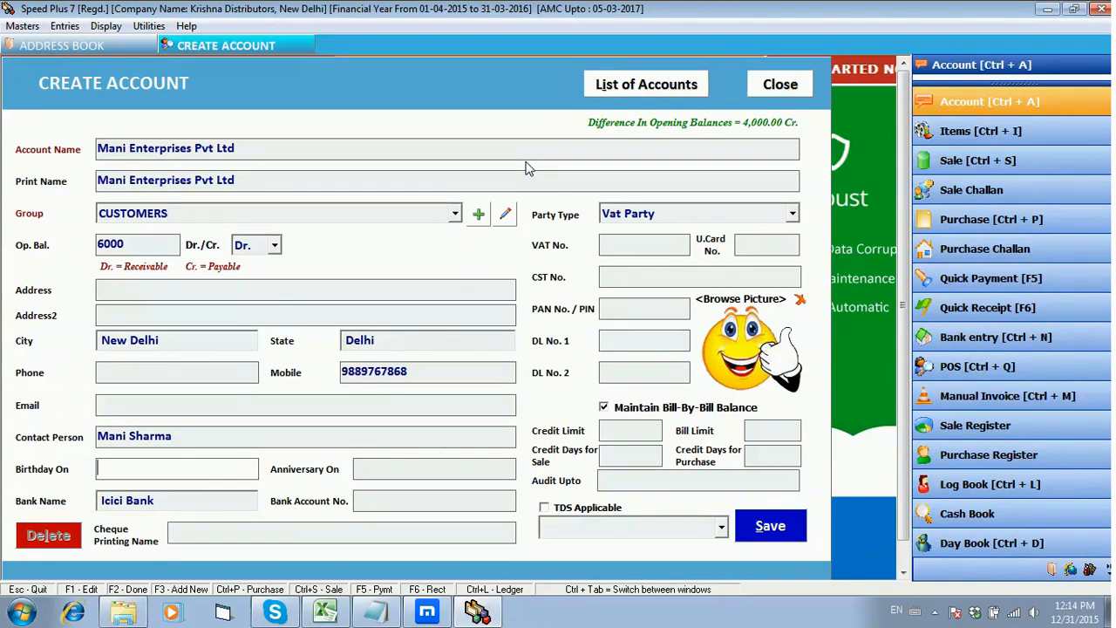
# Step: Leave the remaining date, bank, tax and credit fields at their defaults, save the account and dismiss the confirmation
pyautogui.press('Return')
pyautogui.press('Return')
pyautogui.press('Return')
pyautogui.press('Return')
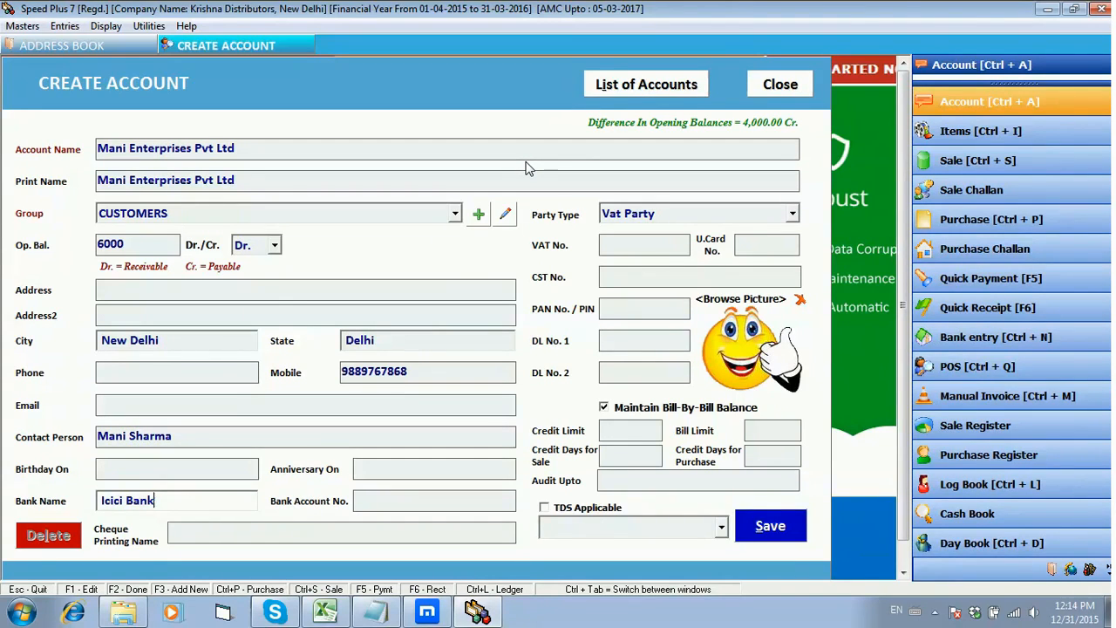
pyautogui.press('Return')
pyautogui.press('Return')
pyautogui.press('Return')
pyautogui.press('Return')
pyautogui.press('Return')
pyautogui.press('Return')
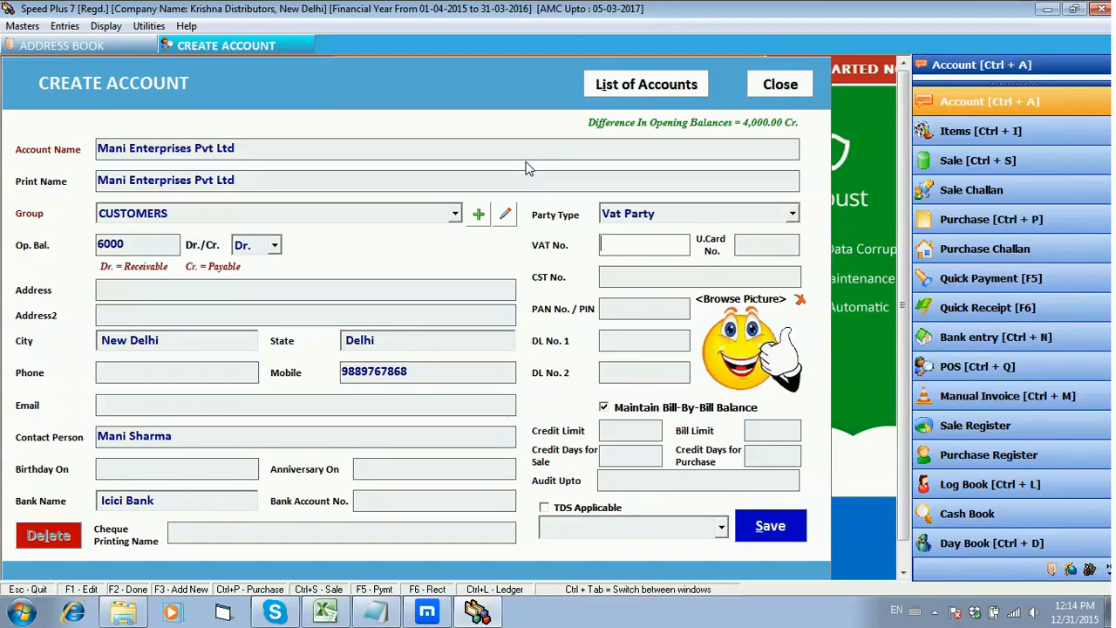
pyautogui.press('Return')
pyautogui.press('Return')
pyautogui.press('Return')
pyautogui.press('Return')
pyautogui.press('Return')
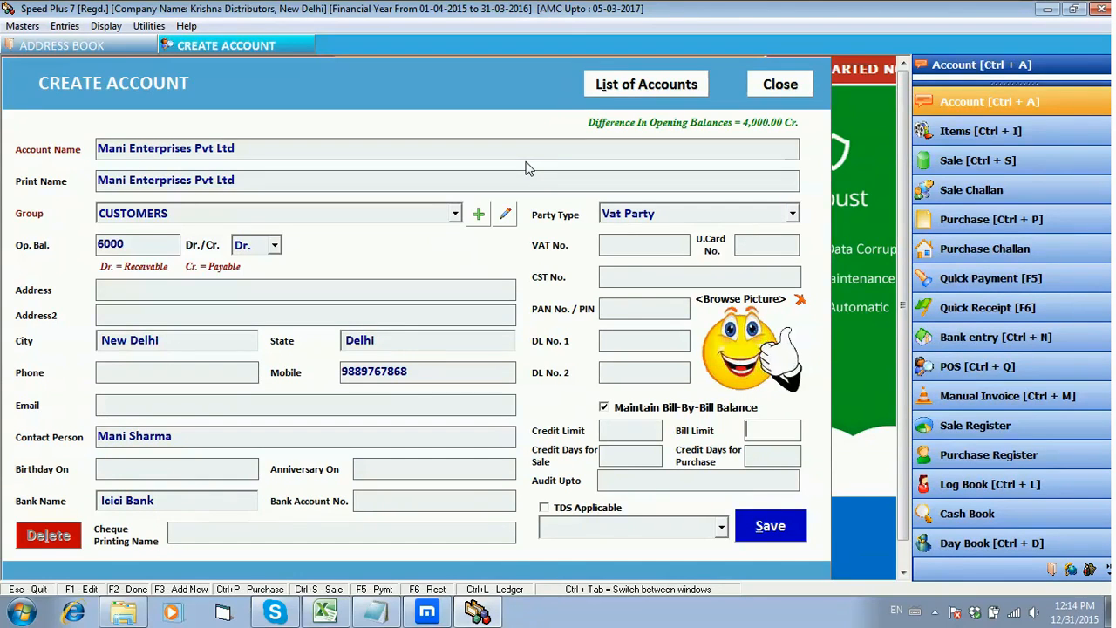
pyautogui.press('Return')
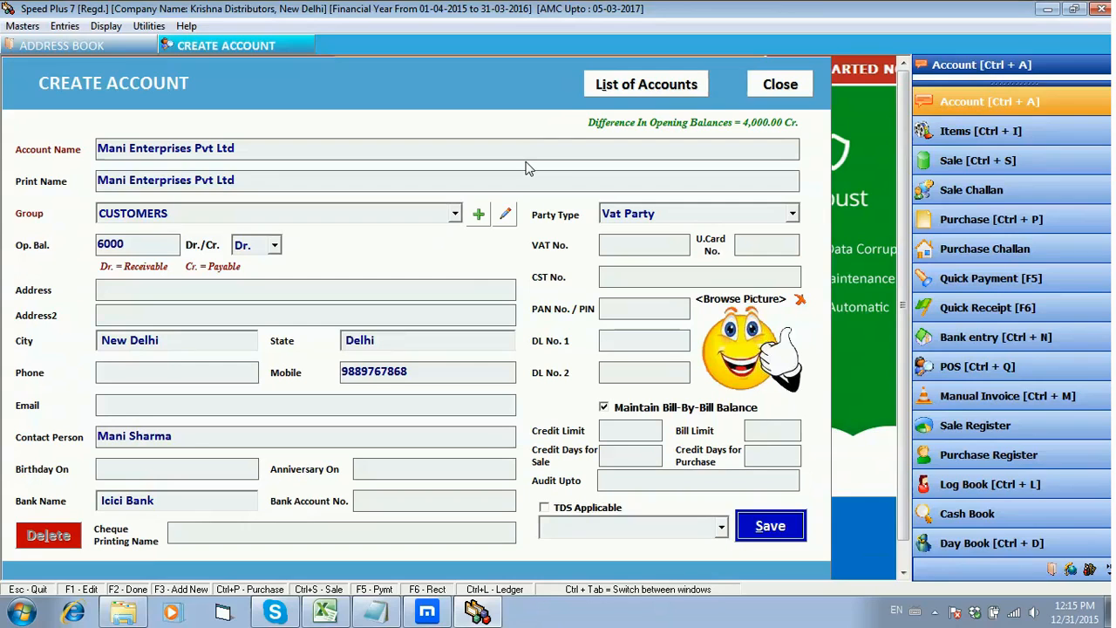
pyautogui.press('Return')
pyautogui.press('Return')
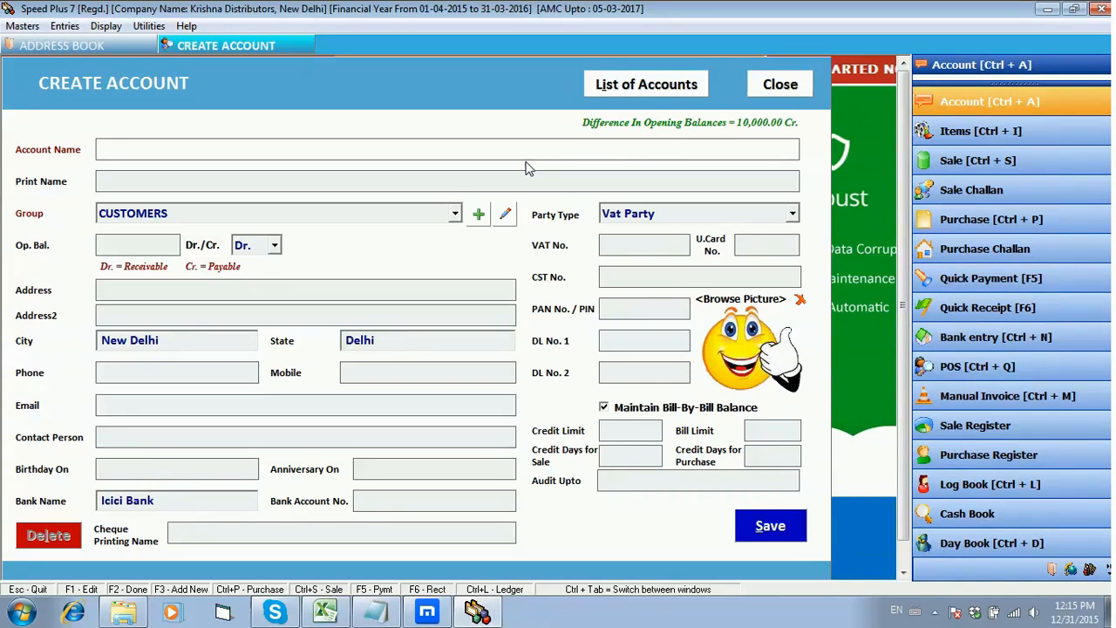
# Step: Open the list of accounts, search the account names for "v" and clear the search
pyautogui.click(644, 85)
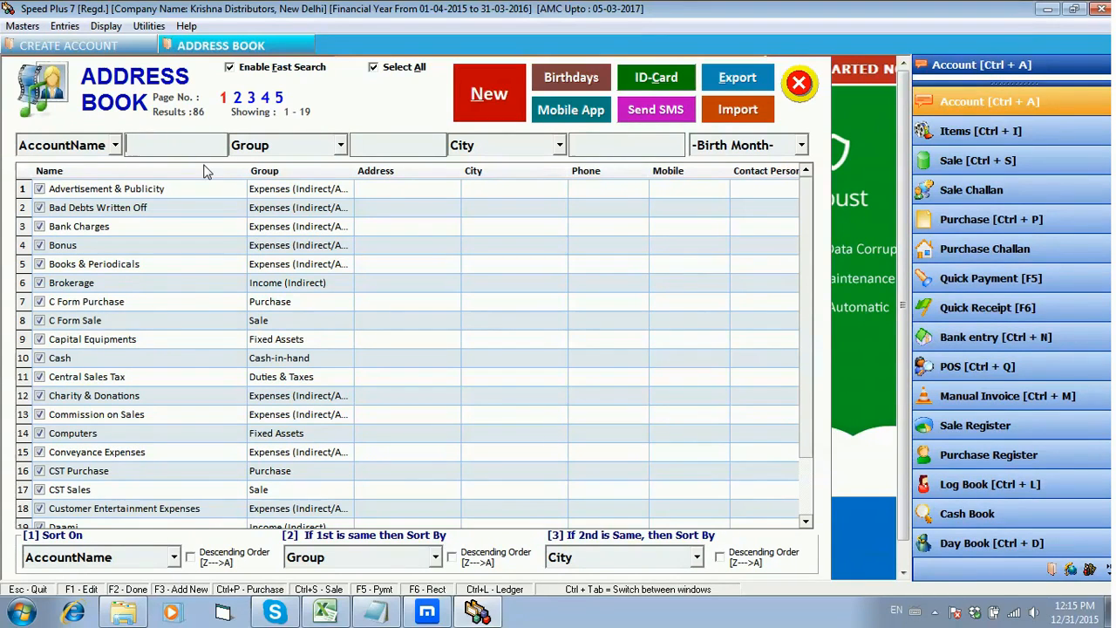
pyautogui.write('v')
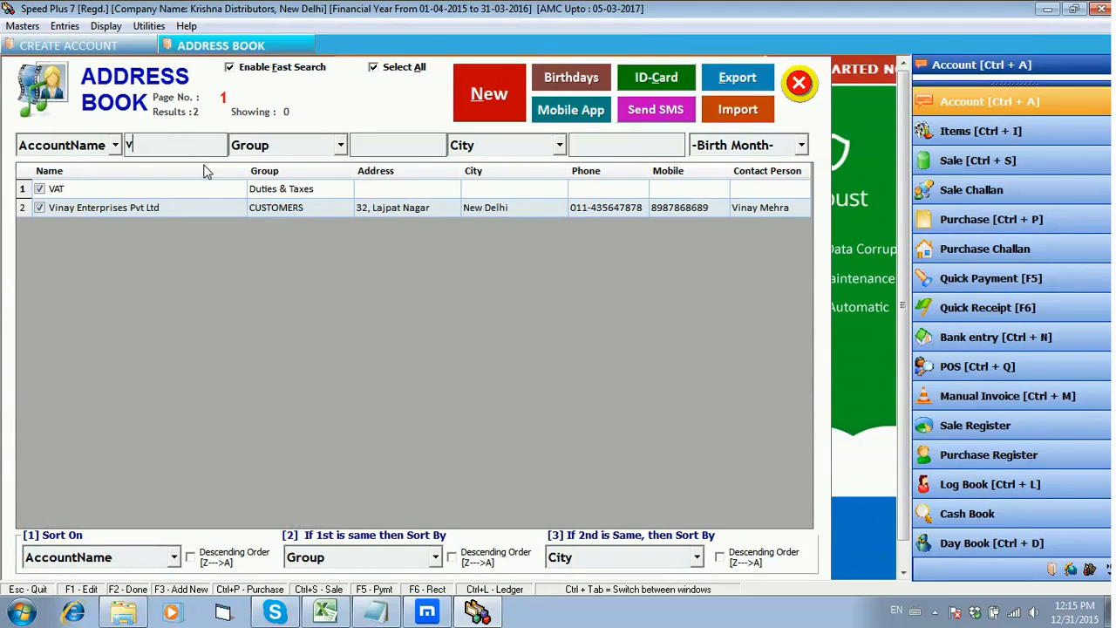
pyautogui.write('n')
pyautogui.press('BackSpace')
pyautogui.press('BackSpace')
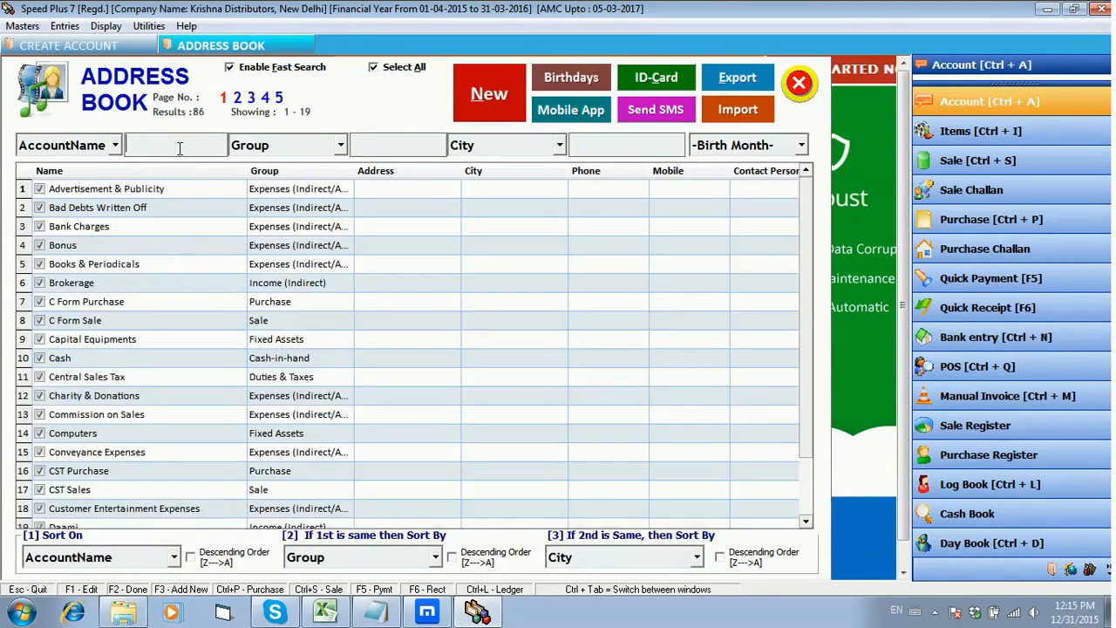
# Step: Search the account names for "m", for "v" and for "m" again, clearing the search after each one
pyautogui.write('m')
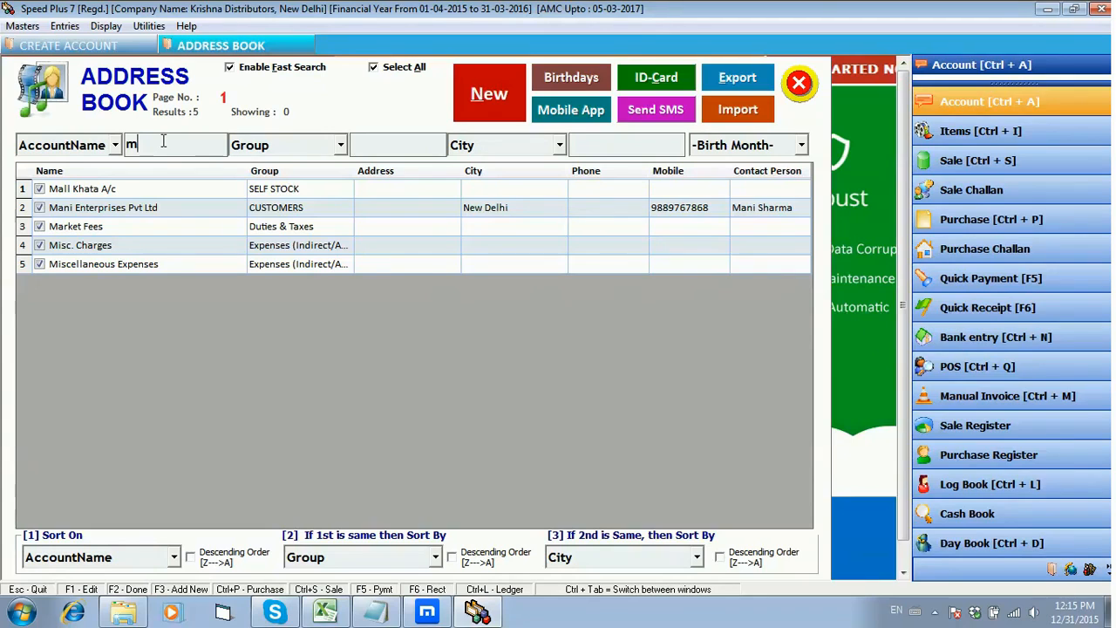
pyautogui.press('BackSpace')
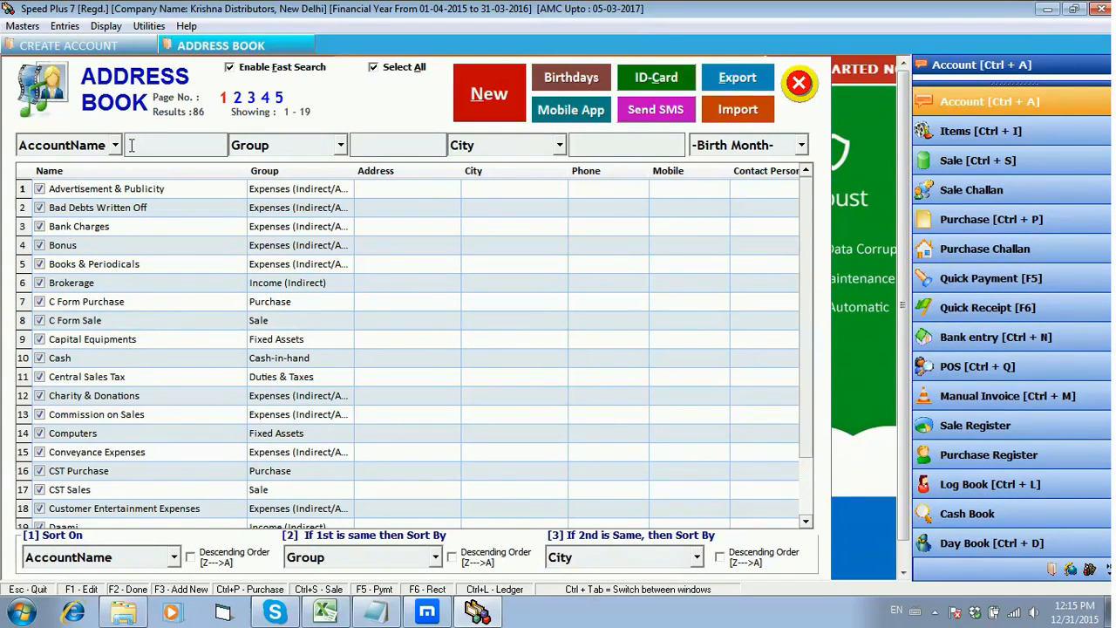
pyautogui.write('V')
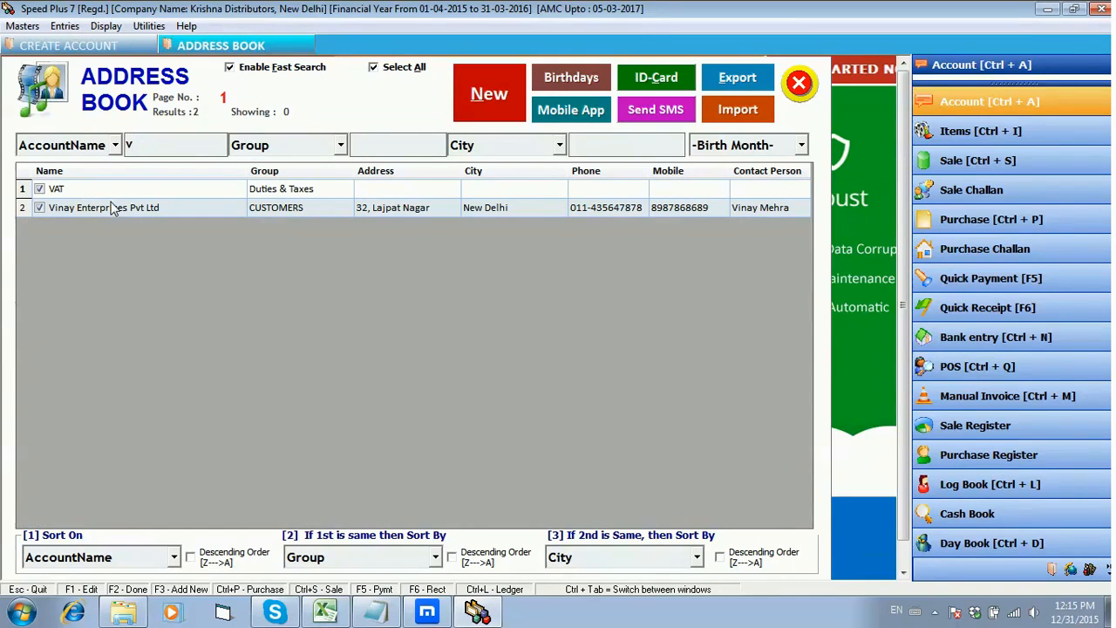
pyautogui.press('BackSpace')
pyautogui.write('m')
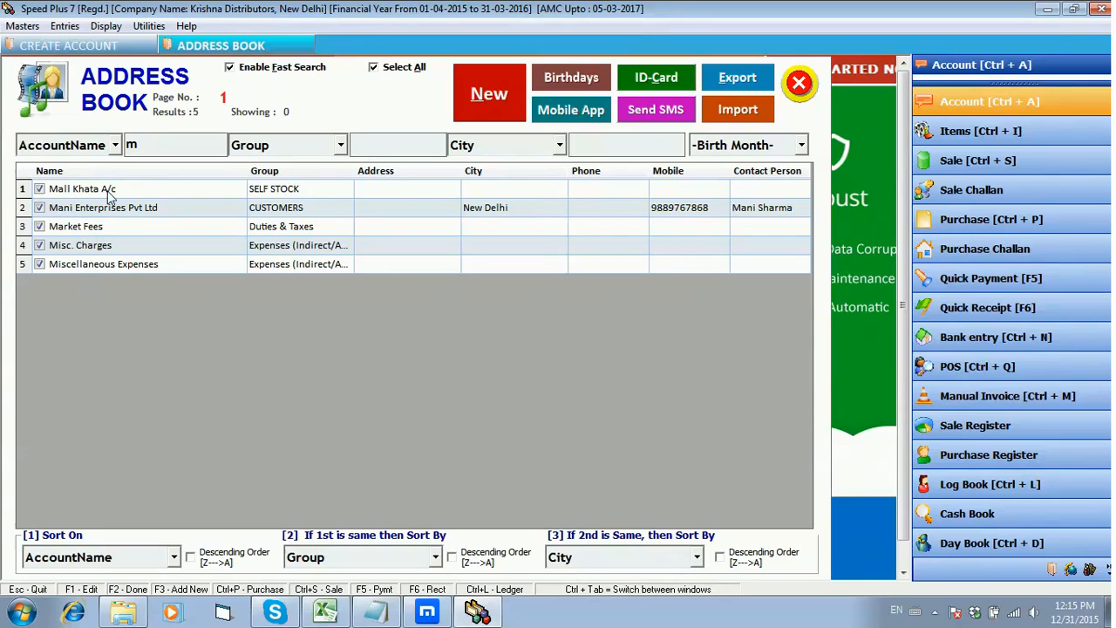
pyautogui.press('BackSpace')
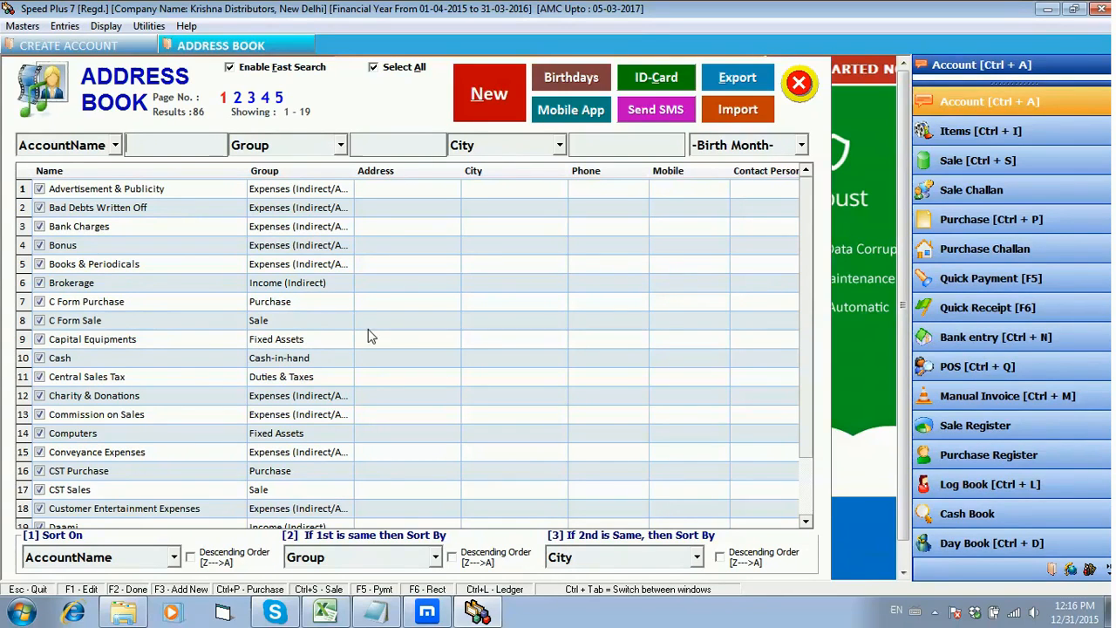
# Step: Filter the address book by group with "cust" and clear the filter
pyautogui.click(390, 156)
pyautogui.write('c')
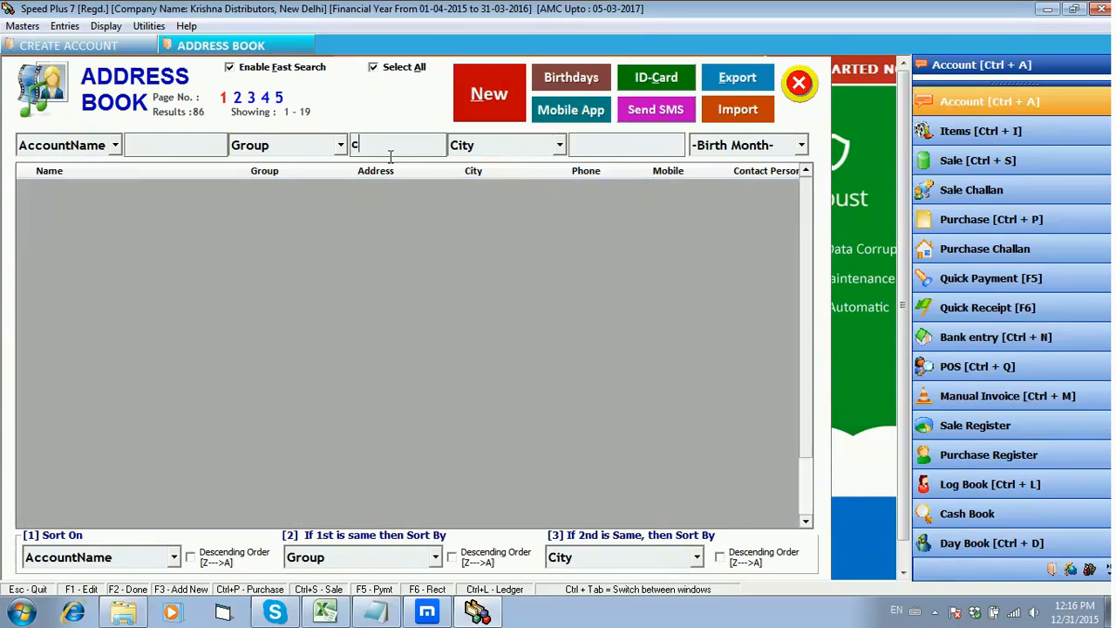
pyautogui.write('ust')
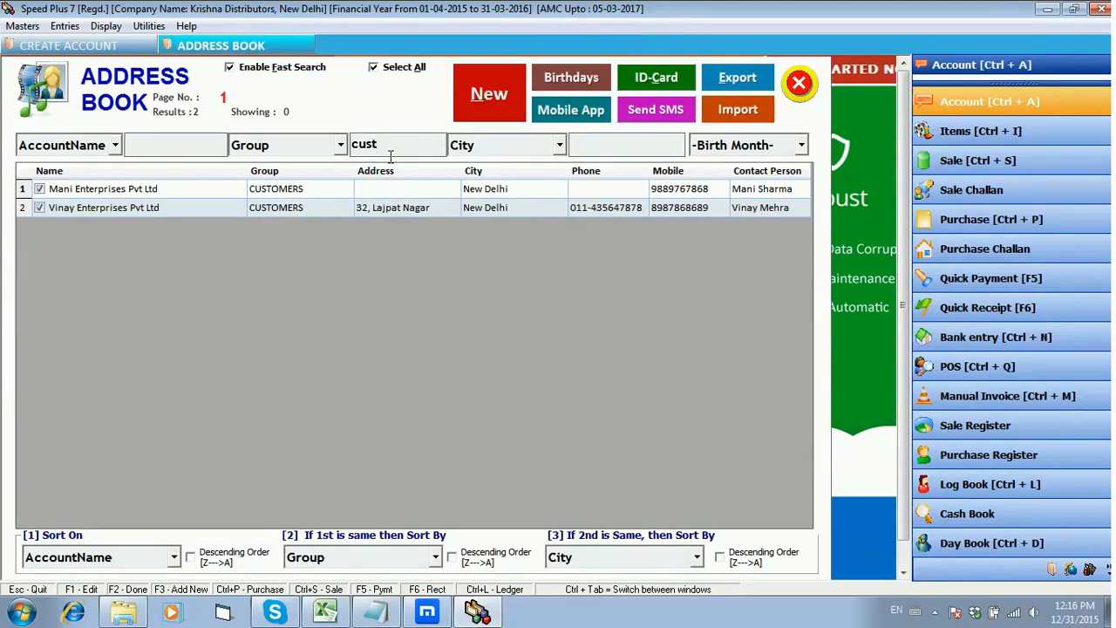
pyautogui.press('BackSpace')
pyautogui.press('BackSpace')
pyautogui.press('BackSpace')
pyautogui.press('BackSpace')
# Step: Filter the address book by city with "del" and with "new", clearing the filter after each one
pyautogui.press('Tab')
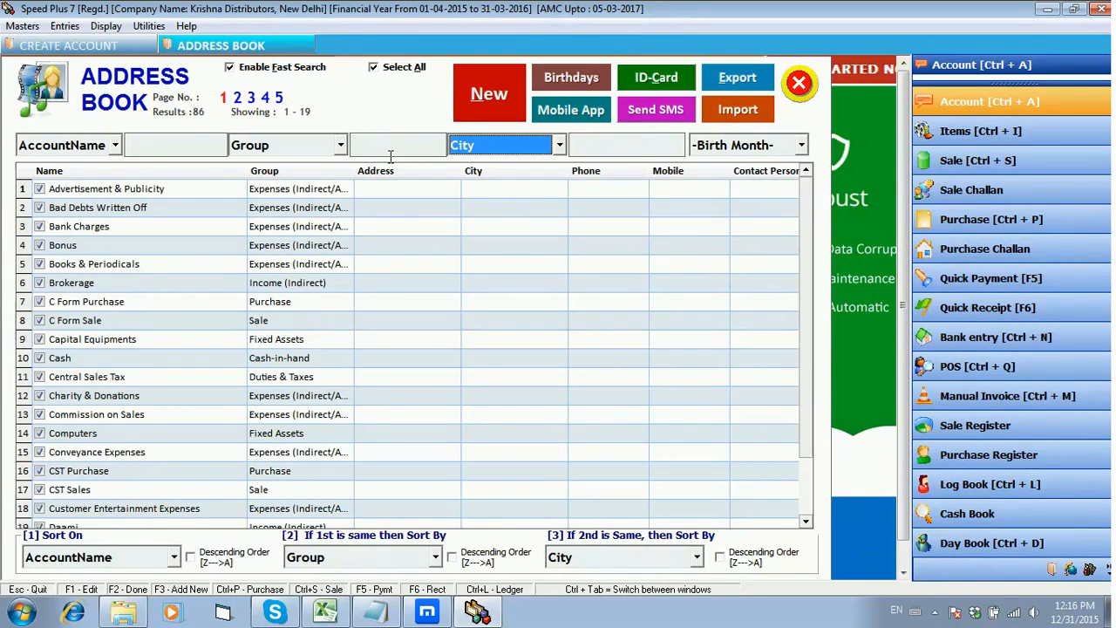
pyautogui.press('Tab')
pyautogui.write('del')
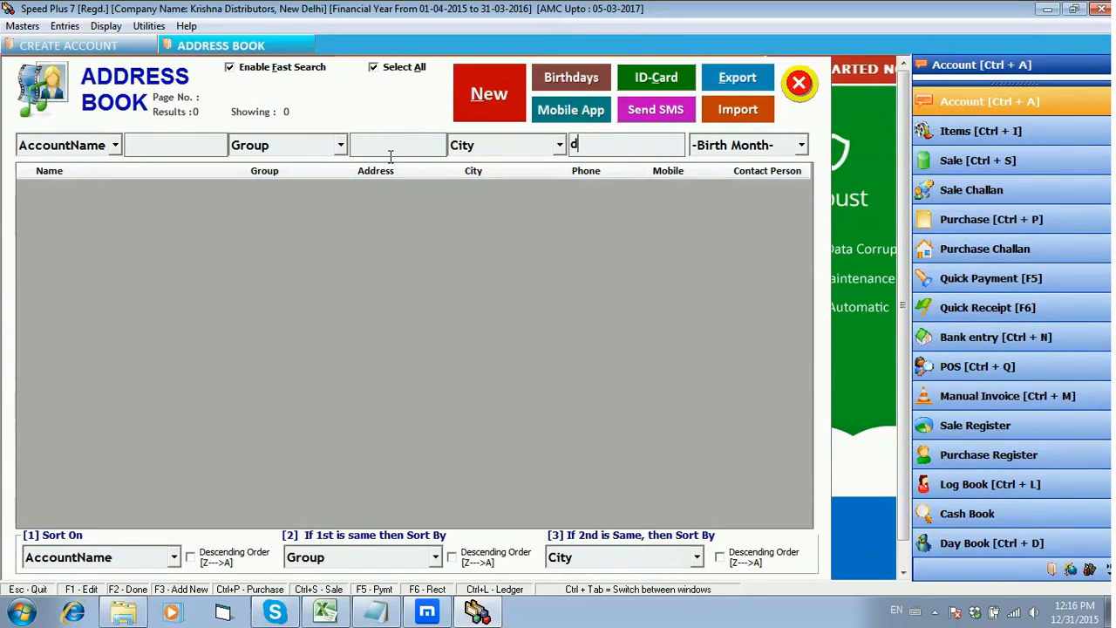
pyautogui.press('BackSpace')
pyautogui.press('BackSpace')
pyautogui.press('BackSpace')
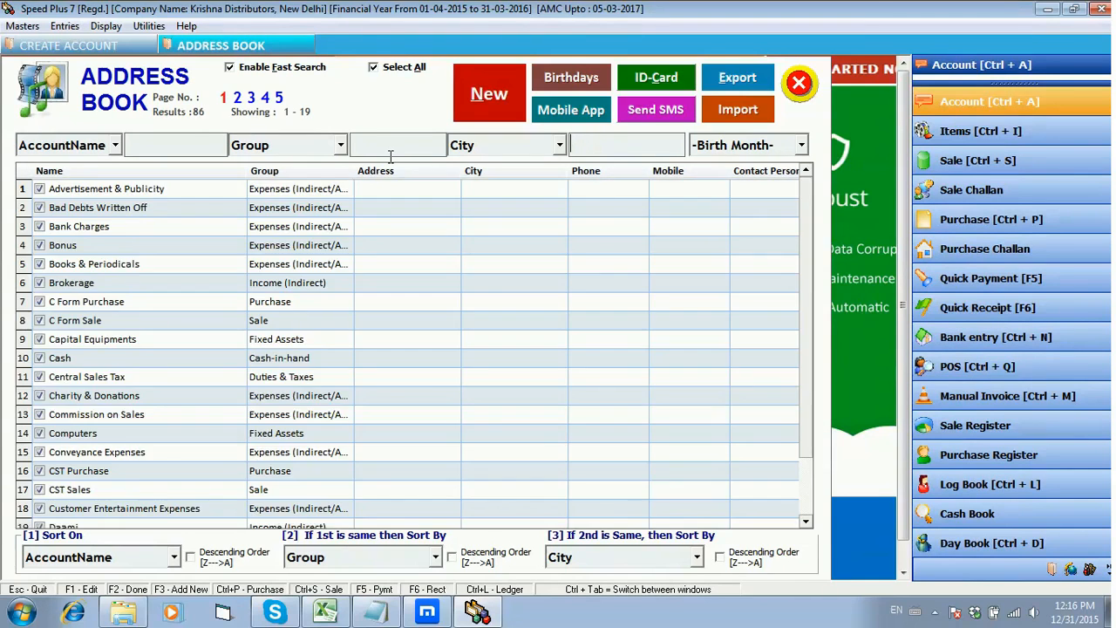
pyautogui.write('new')
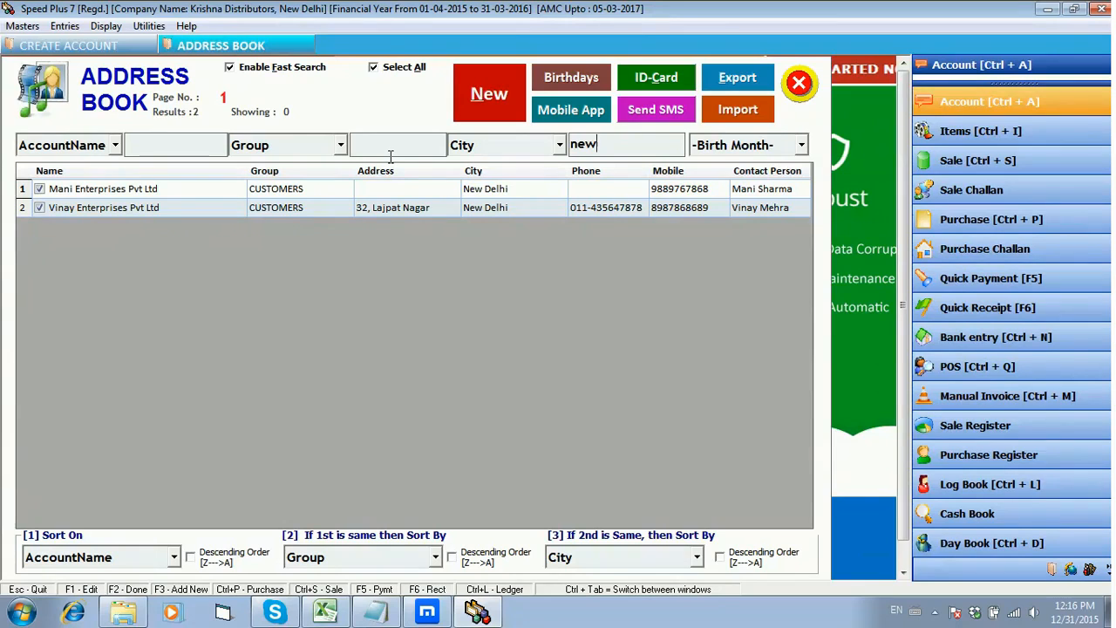
pyautogui.press('BackSpace')
pyautogui.press('BackSpace')
pyautogui.press('BackSpace')
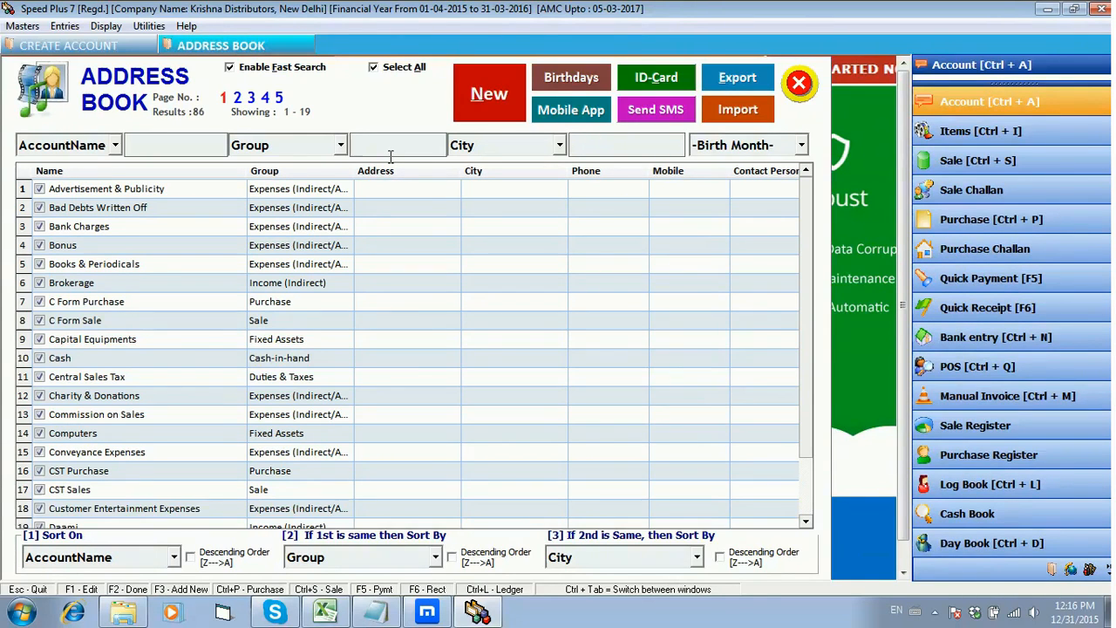
# Step: Look through the available criteria of the third address book filter and leave it on City
pyautogui.click(560, 146)
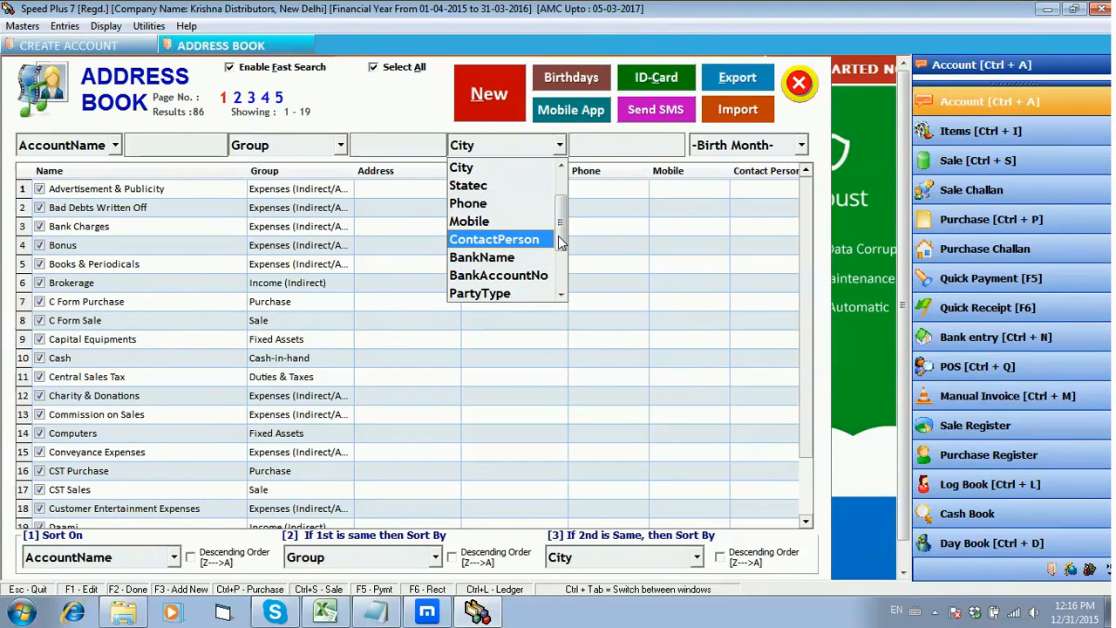
pyautogui.moveTo(559, 236); pyautogui.dragTo(567, 282)
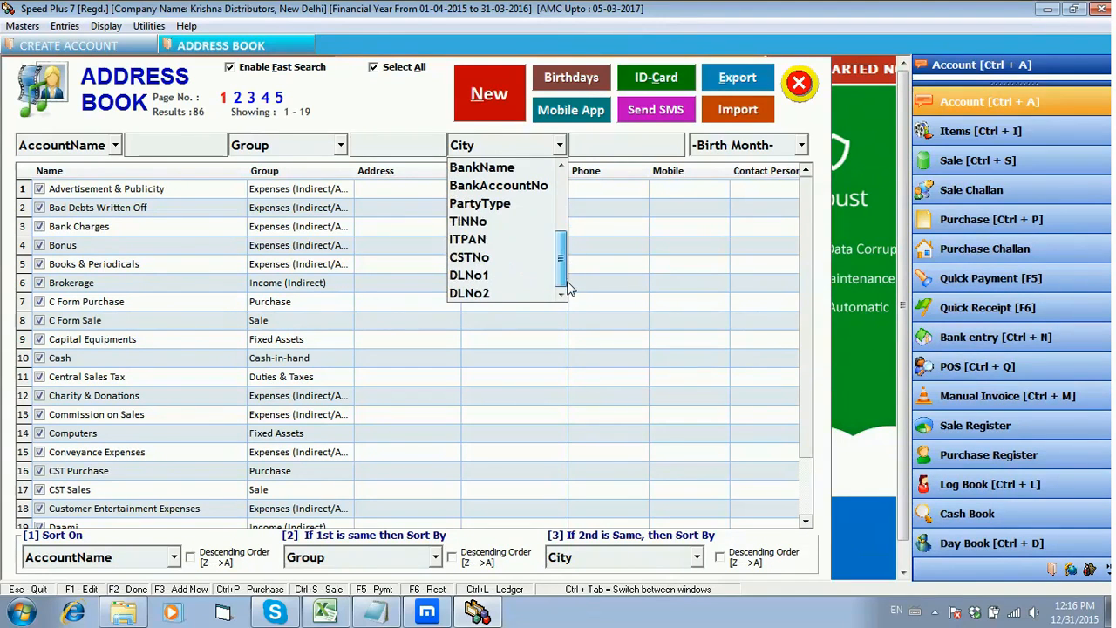
pyautogui.click(561, 166)
pyautogui.click(563, 149)
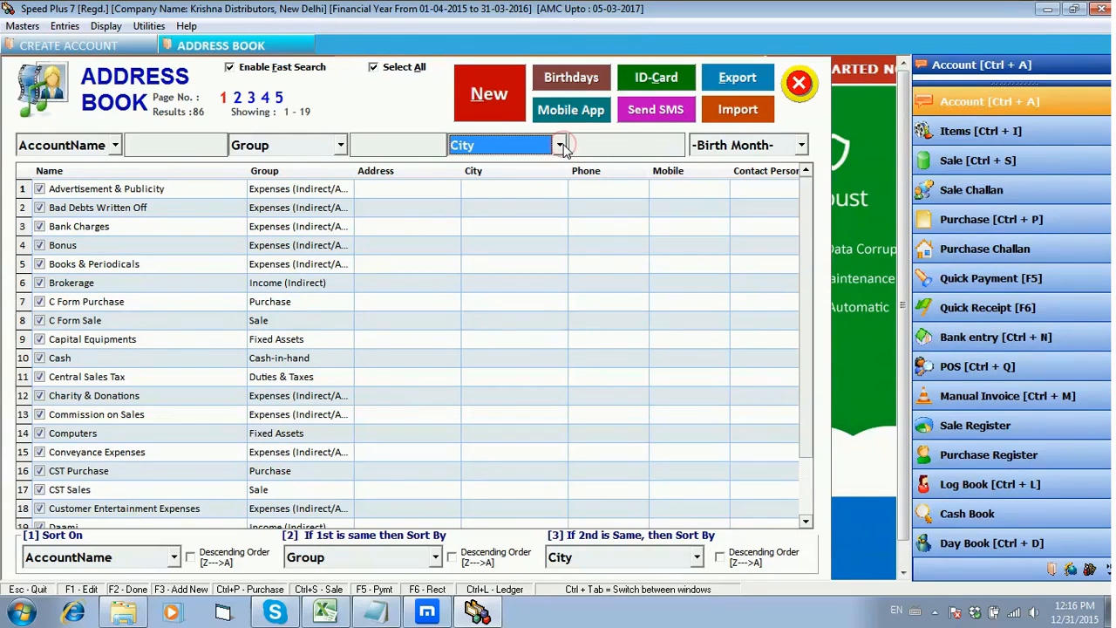
# Step: Show the birthday reminders for the period from 01-11-2015 to 31-12-2015
pyautogui.click(577, 80)
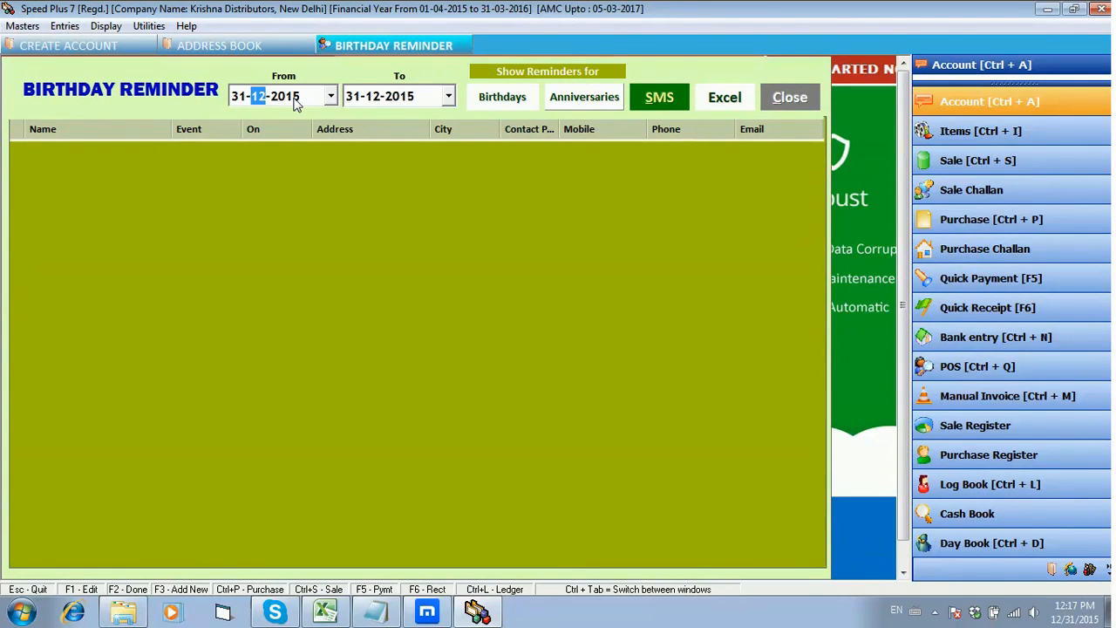
pyautogui.click(331, 95)
pyautogui.click(244, 125)
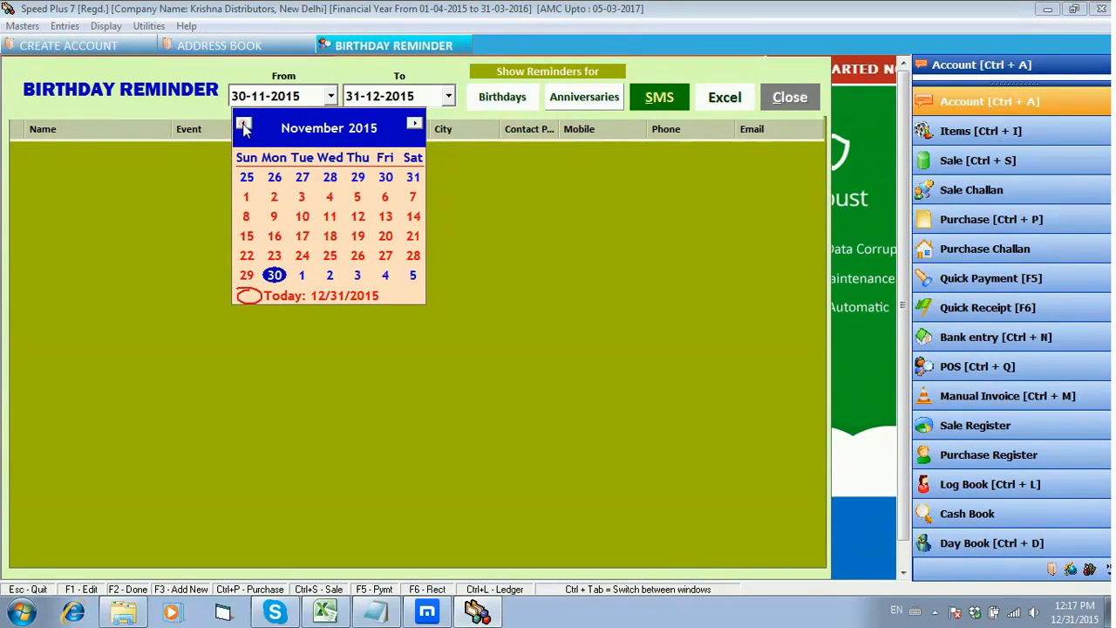
pyautogui.click(246, 197)
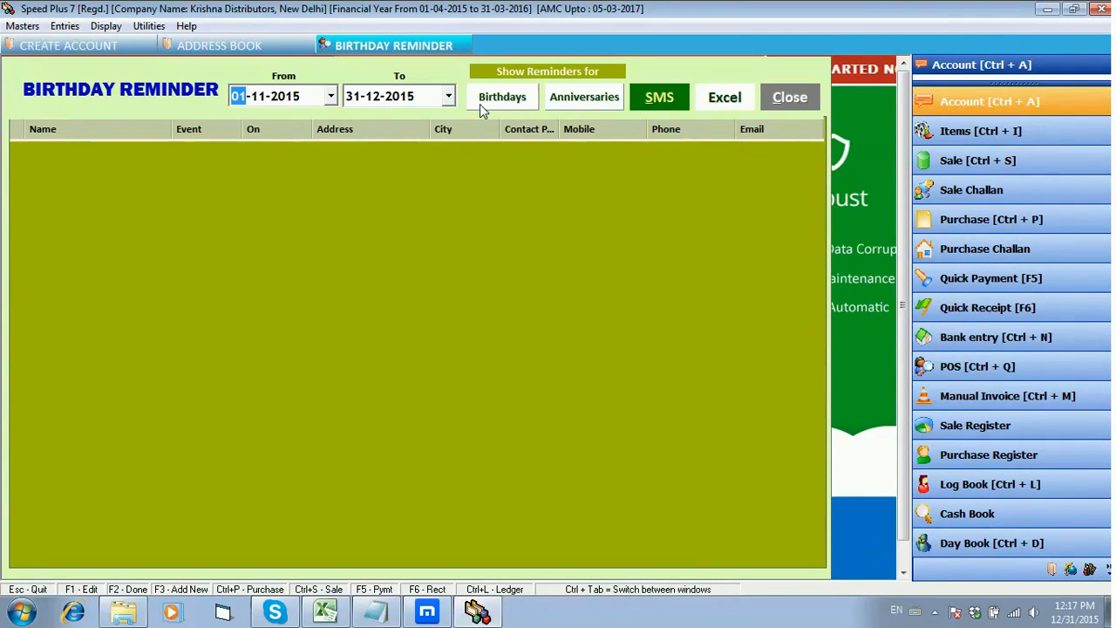
pyautogui.click(503, 97)
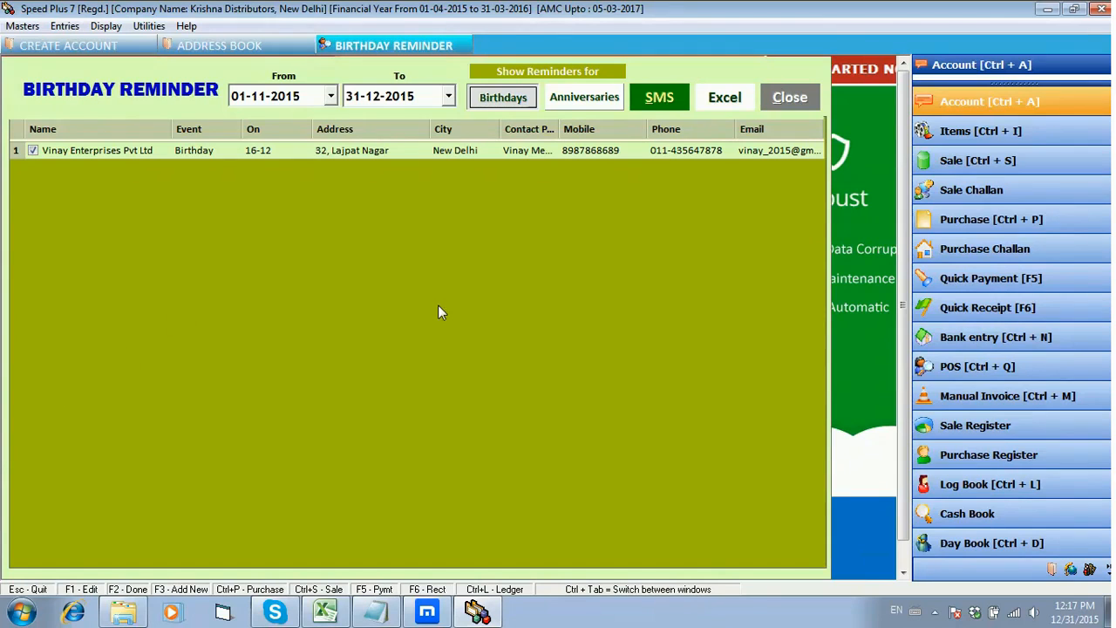
# Step: View the SMS forms of the birthday reminder and the address book without sending, and close all open account windows
pyautogui.click(660, 96)
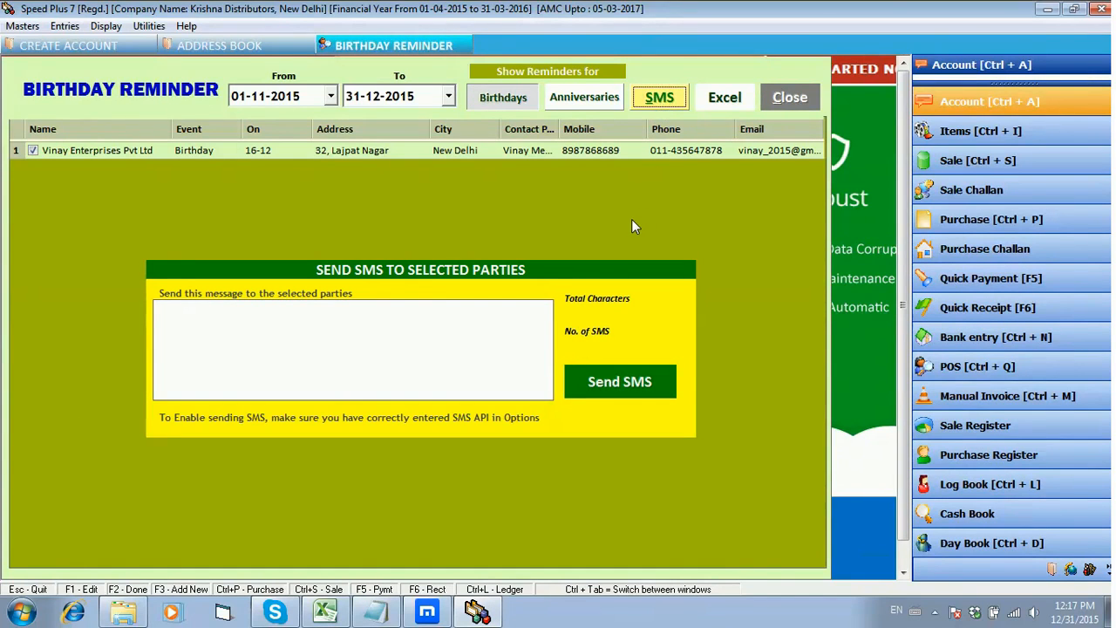
pyautogui.click(659, 96)
pyautogui.click(791, 97)
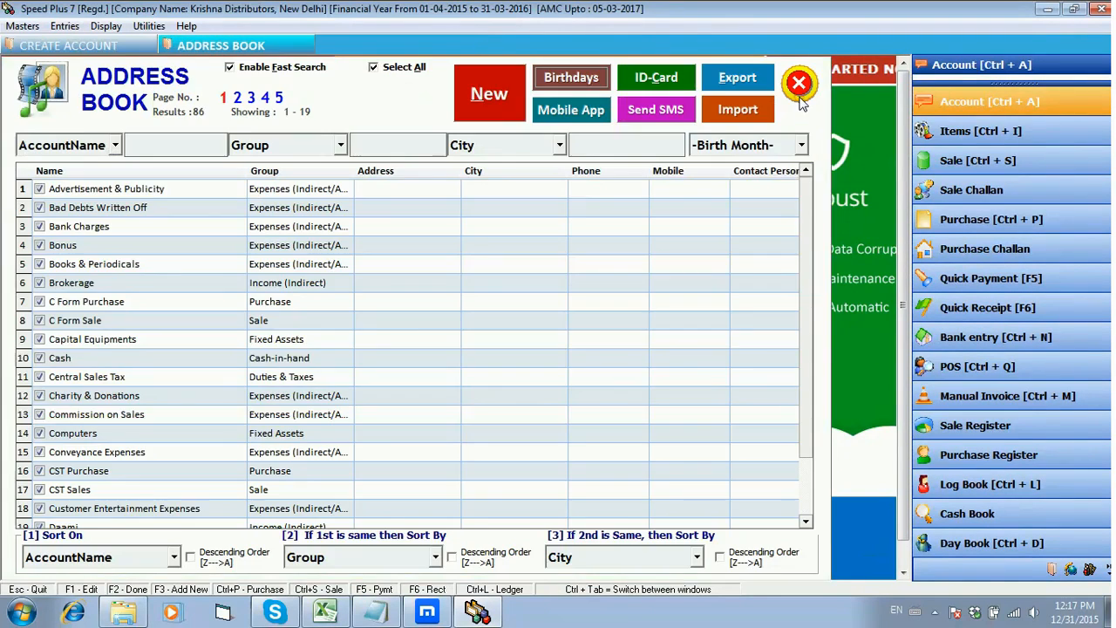
pyautogui.click(656, 109)
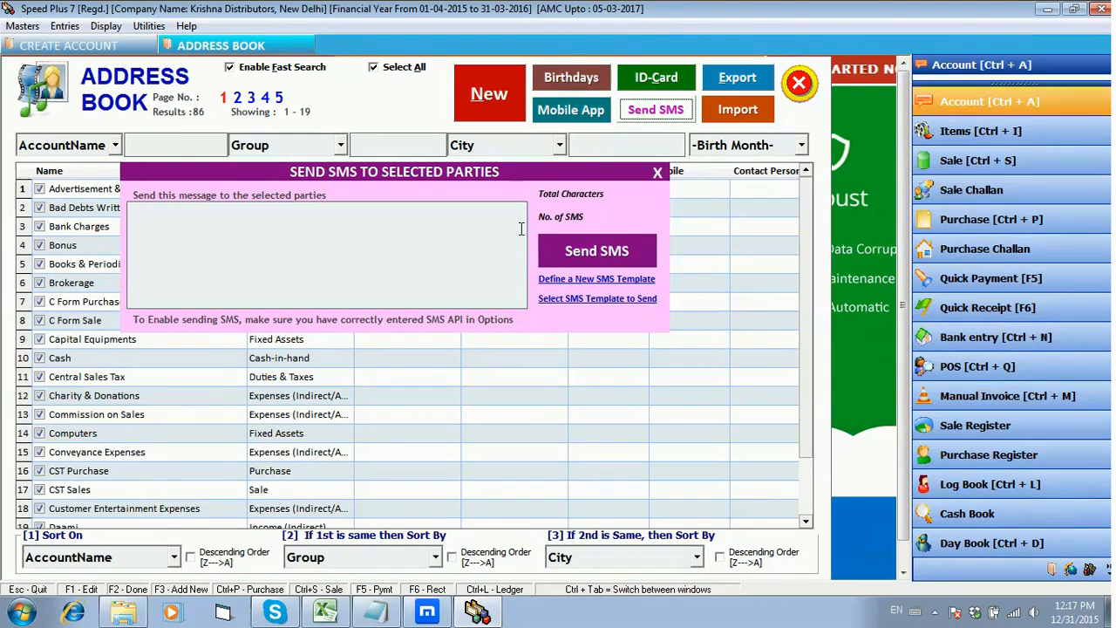
pyautogui.press('Escape')
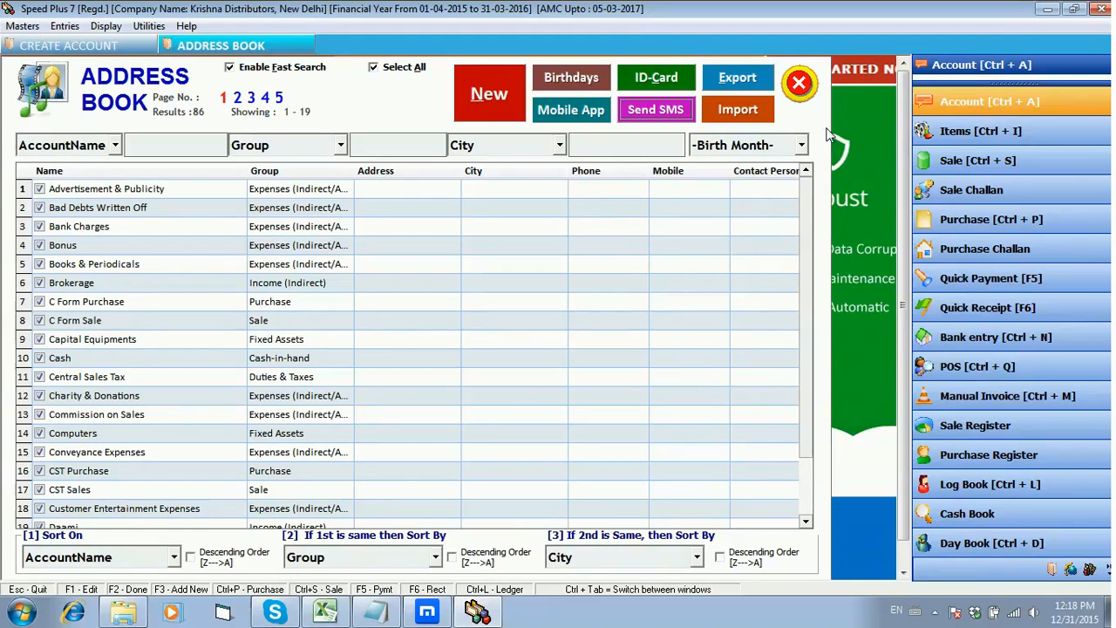
pyautogui.click(803, 88)
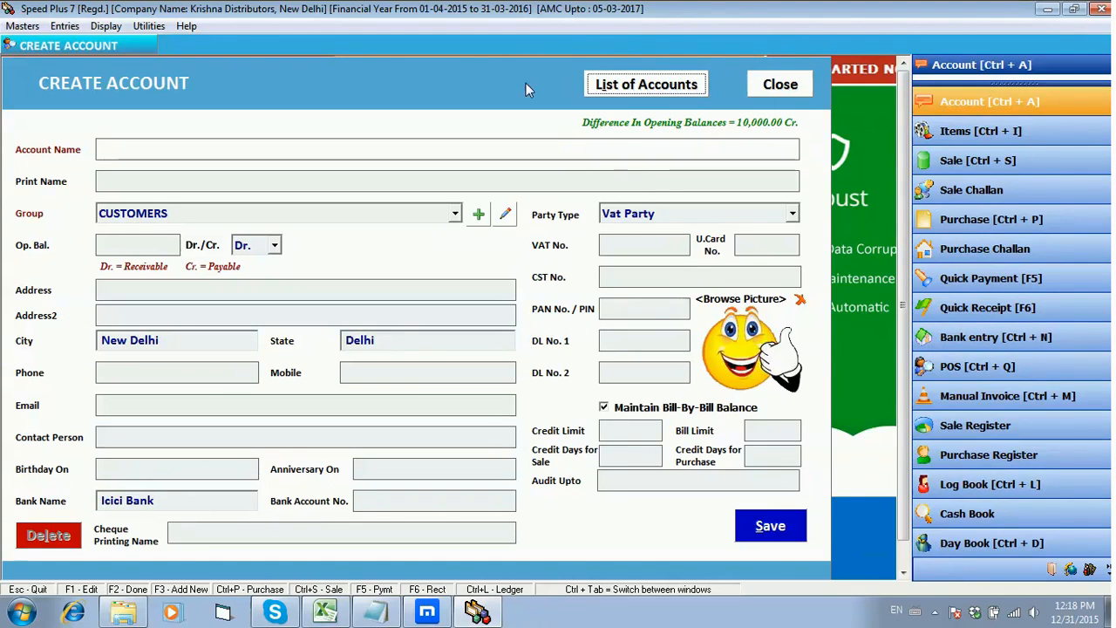
pyautogui.click(782, 91)
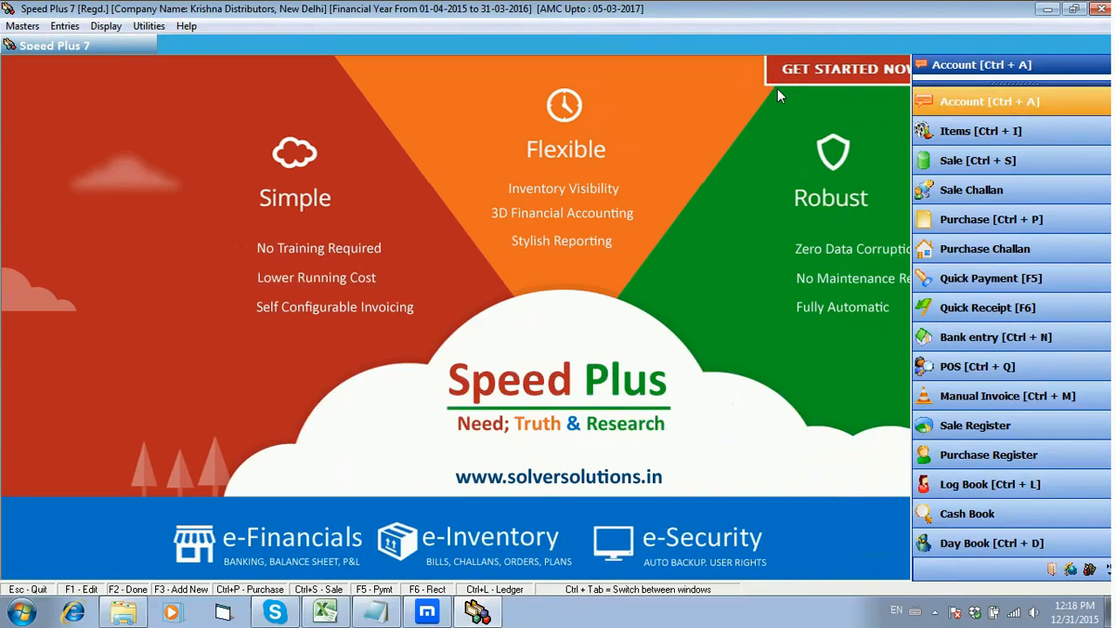
# Step: Display the receivables in Outstanding Analysis as on 01-04-2015 and close the report
pyautogui.click(106, 25)
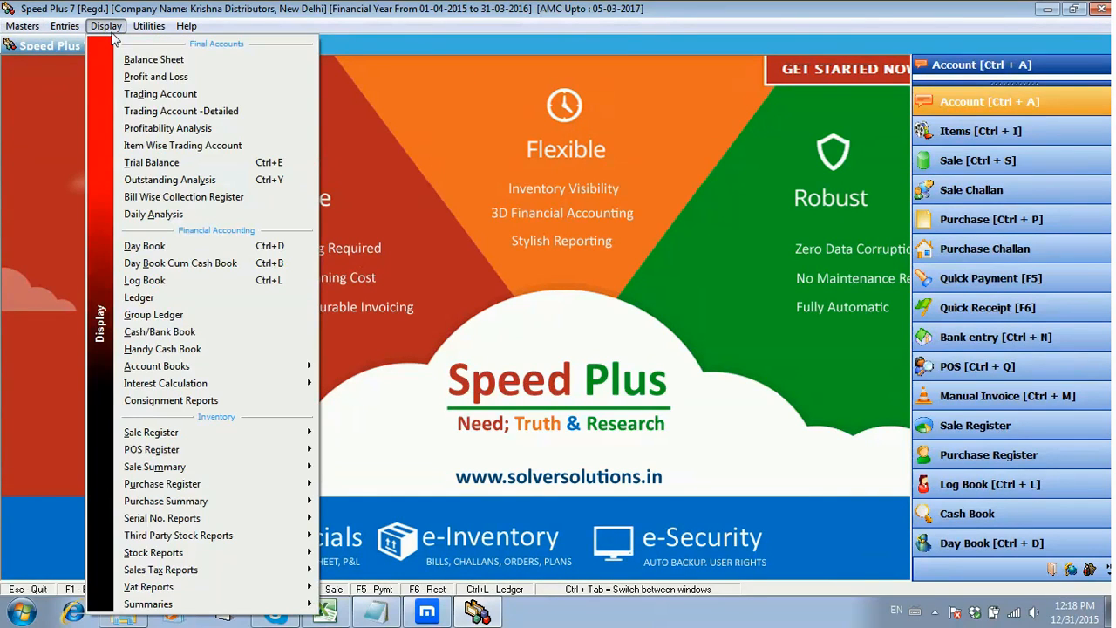
pyautogui.click(226, 184)
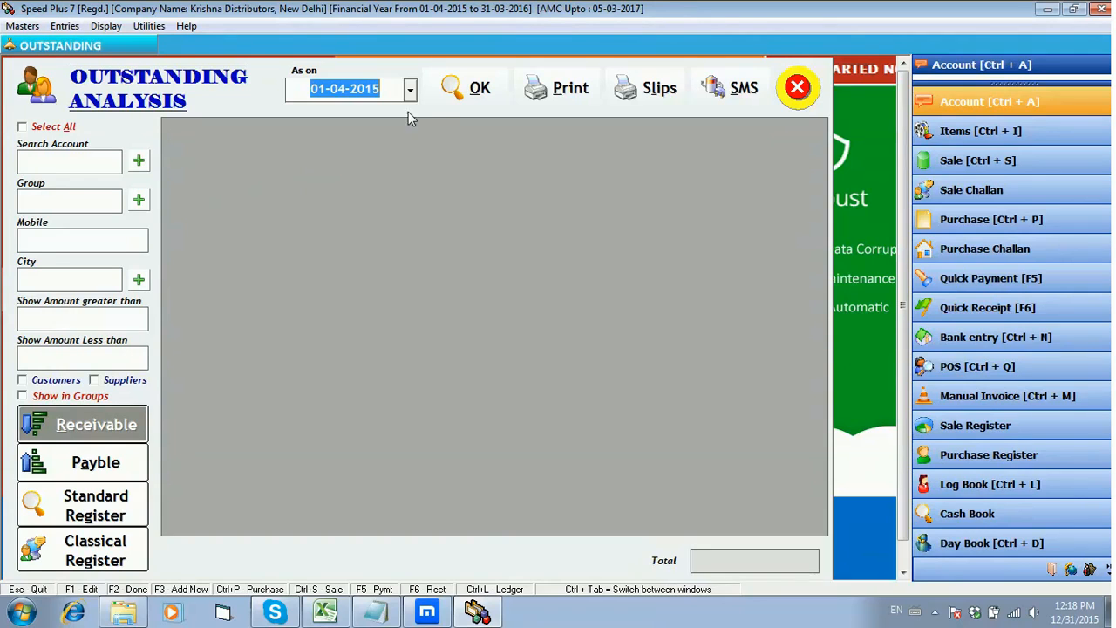
pyautogui.click(482, 87)
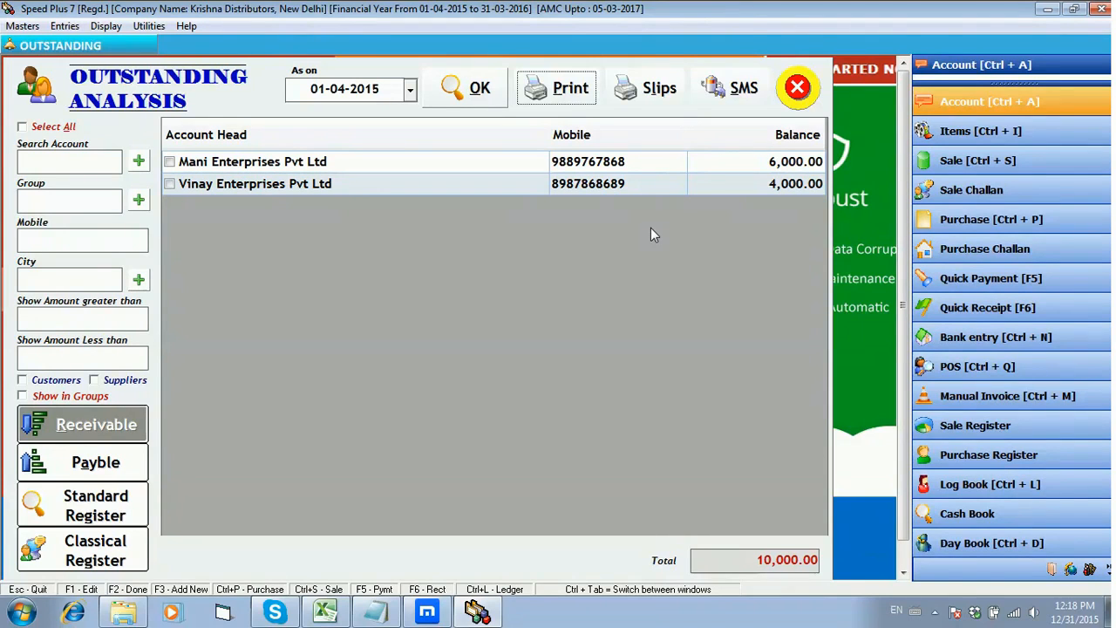
pyautogui.click(797, 87)
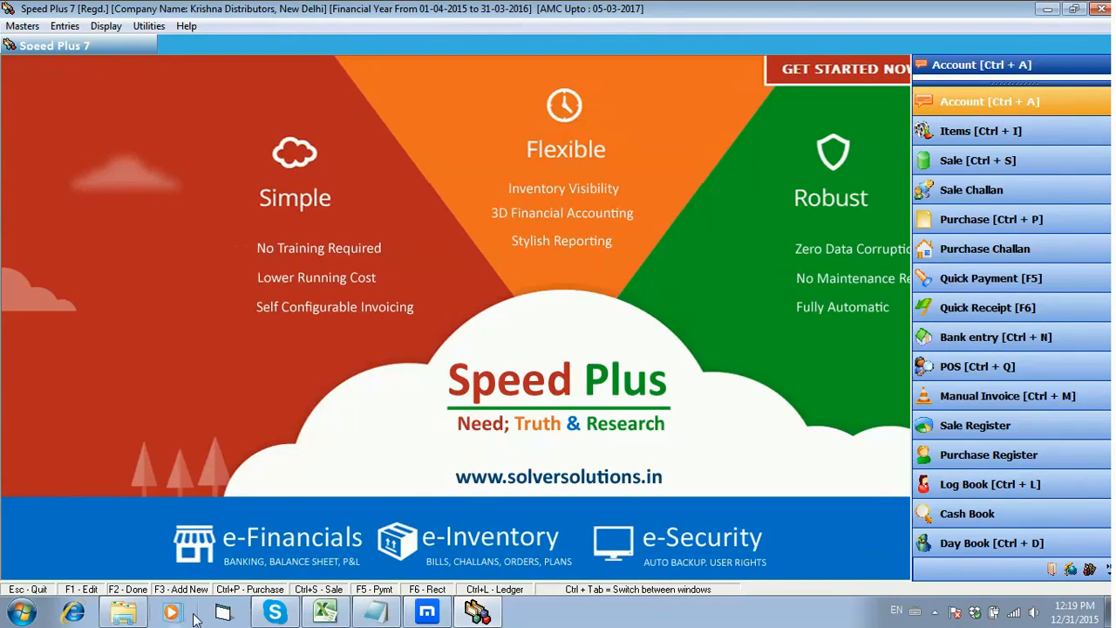
# Step: Switch to Windows Explorer and open the Account Data Import workbook from the Speed Plus 7.0 folder on drive D
pyautogui.click(123, 612)
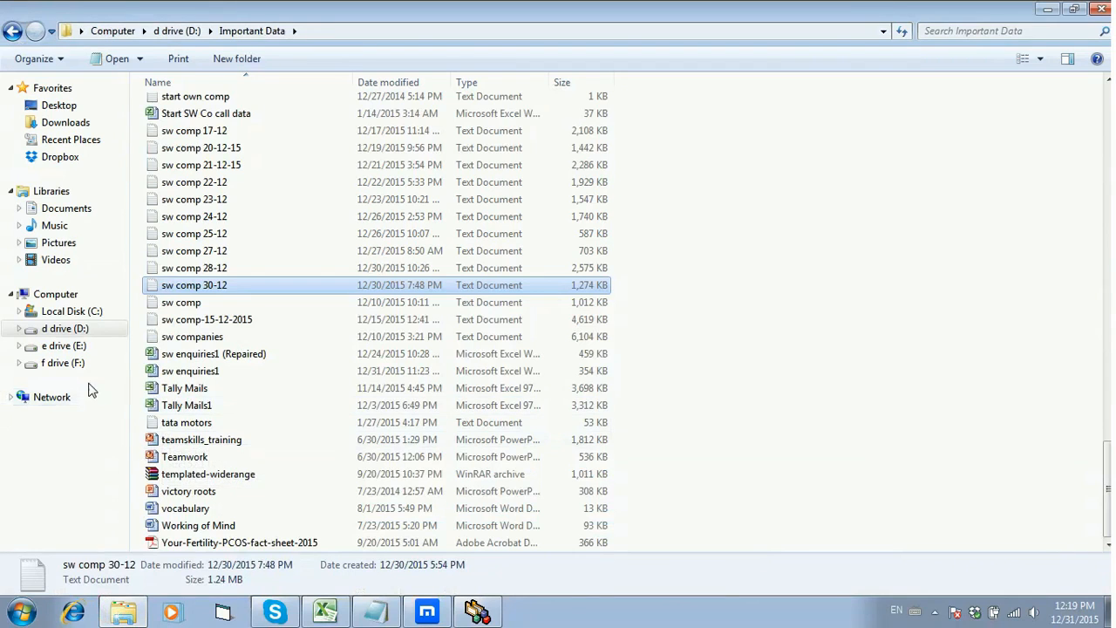
pyautogui.click(88, 331)
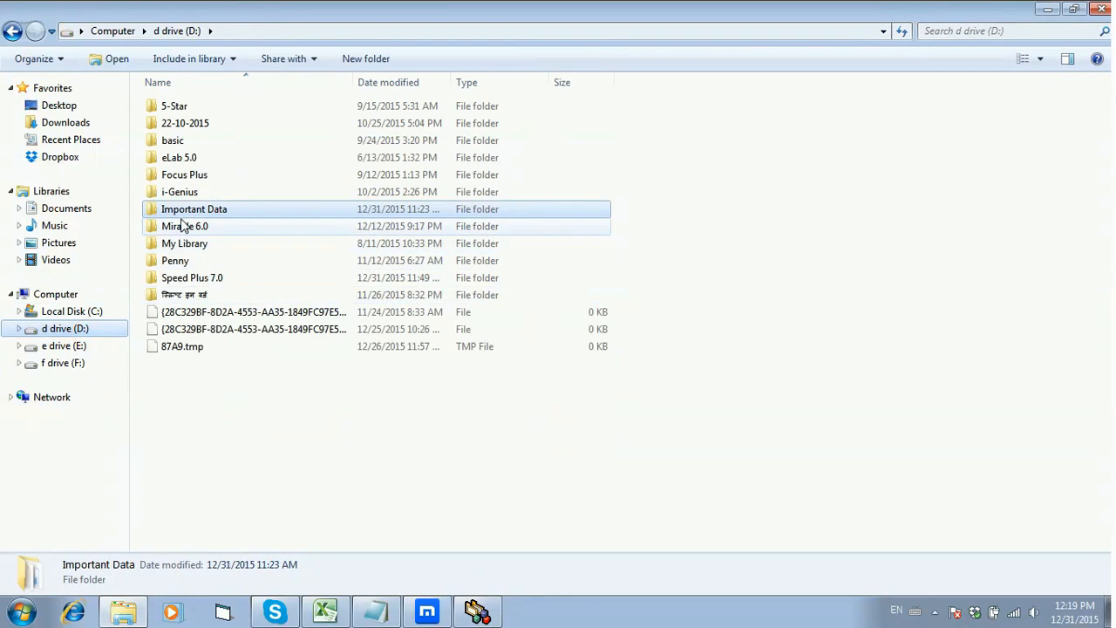
pyautogui.doubleClick(212, 278)
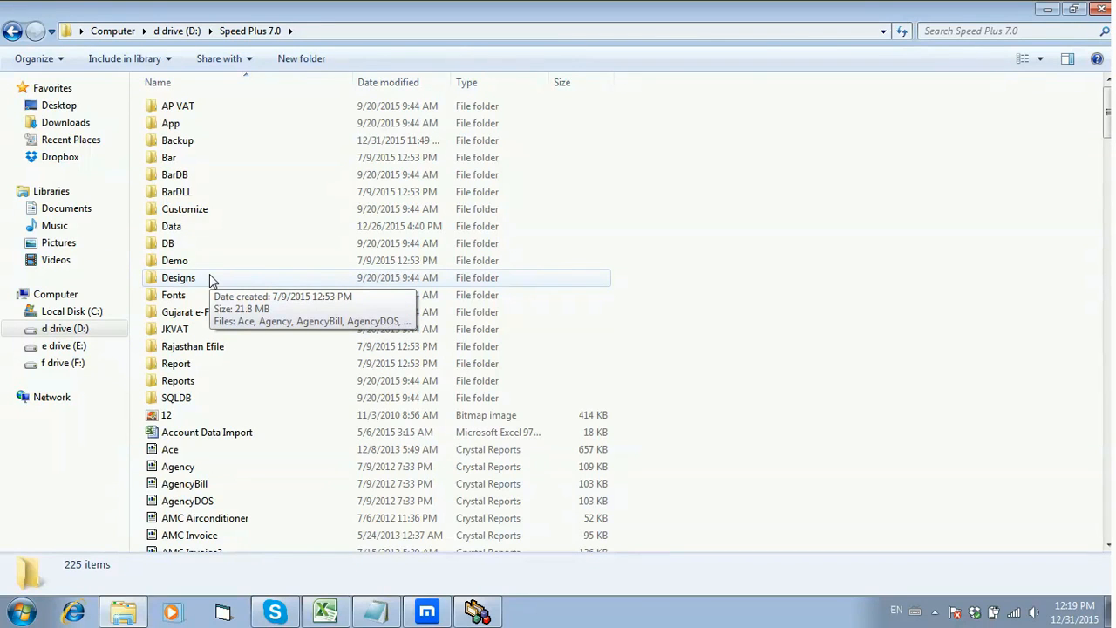
pyautogui.click(210, 438)
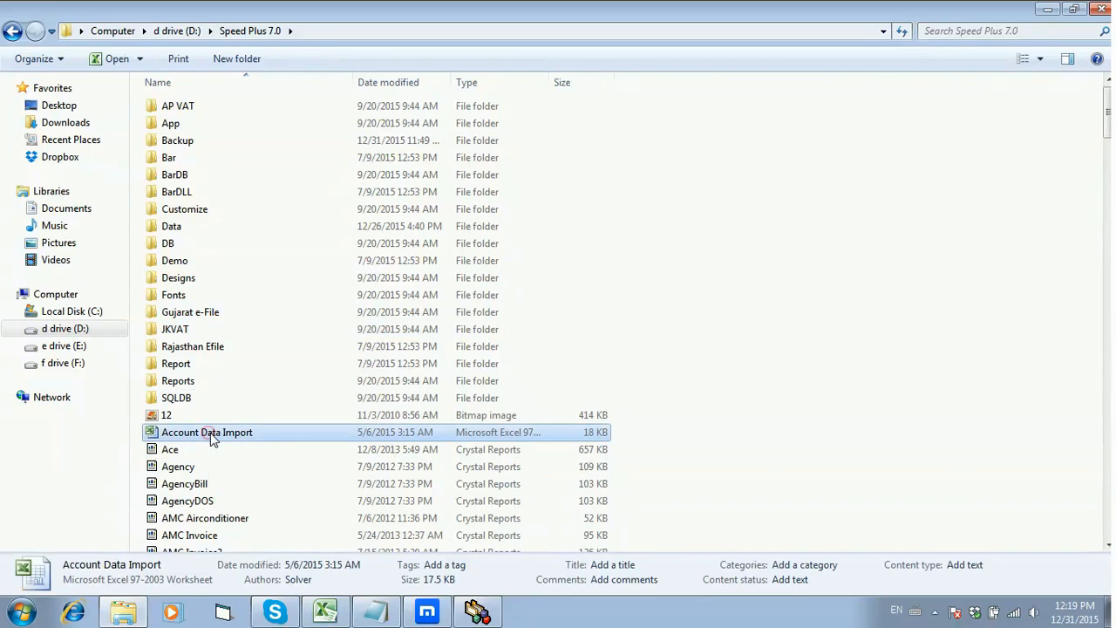
pyautogui.doubleClick(210, 438)
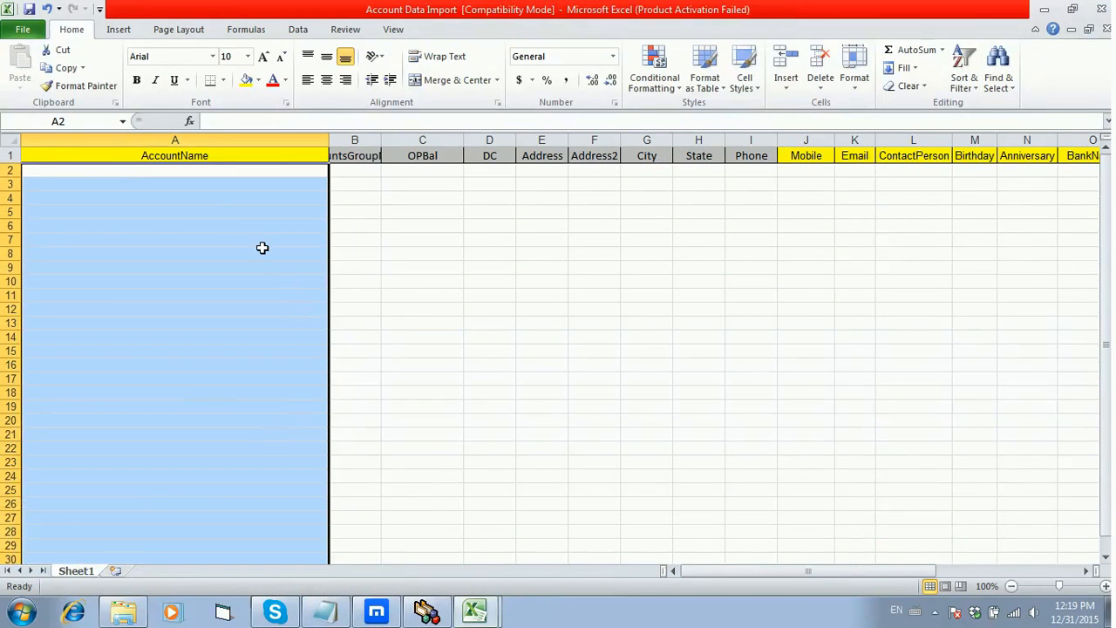
# Step: Examine the AccountName, accounts group and OPBal columns of the import template, then close the workbook
pyautogui.click(263, 251)
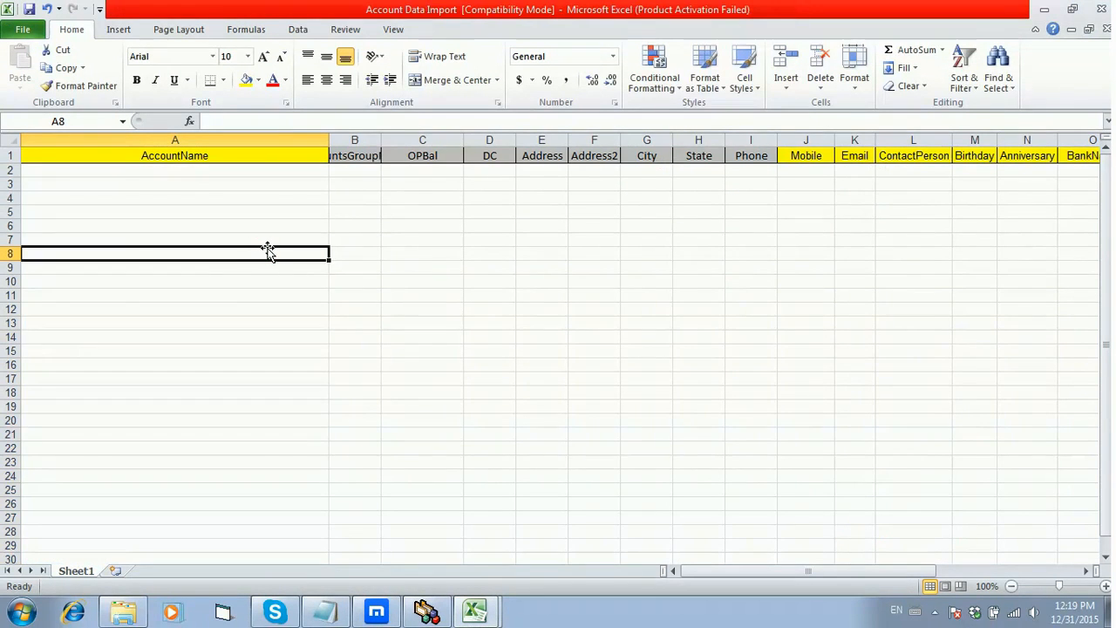
pyautogui.moveTo(204, 157); pyautogui.dragTo(267, 370)
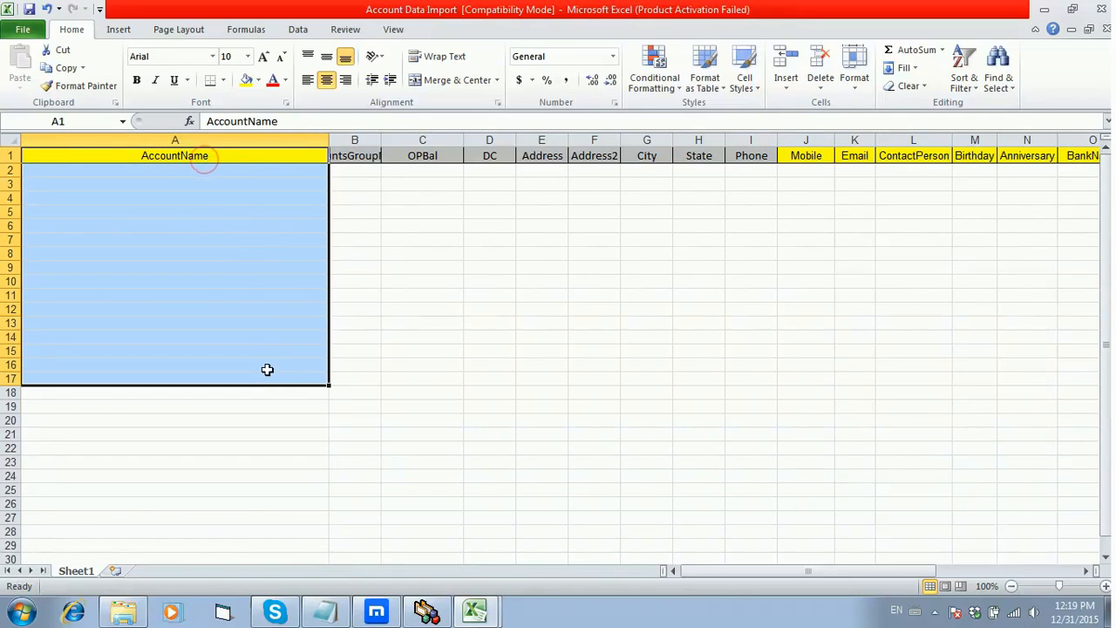
pyautogui.moveTo(363, 171); pyautogui.dragTo(387, 334)
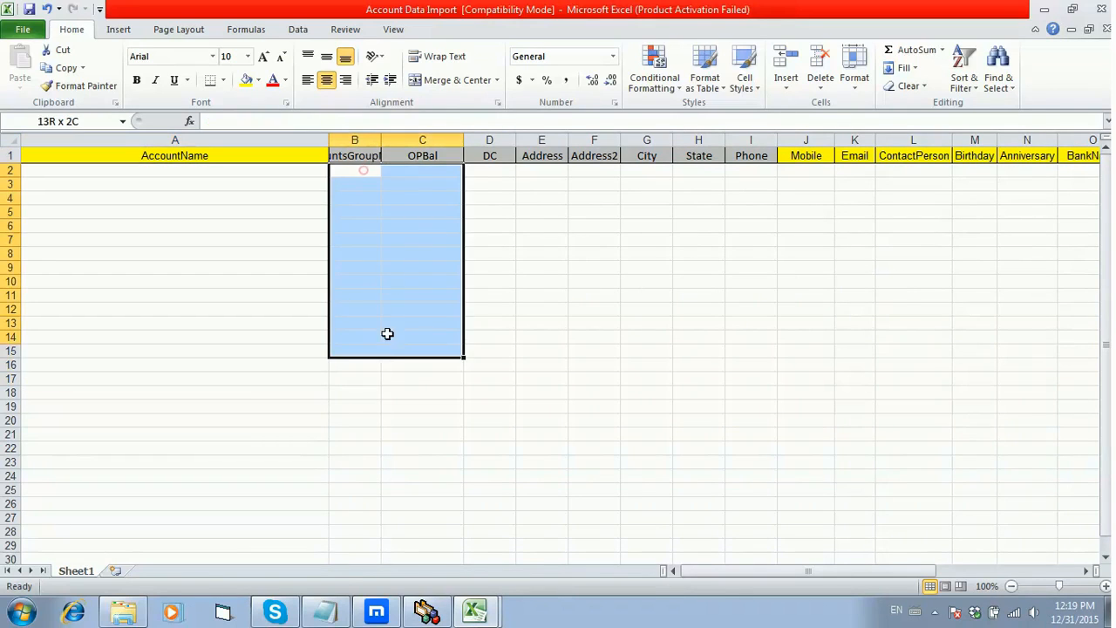
pyautogui.click(413, 197)
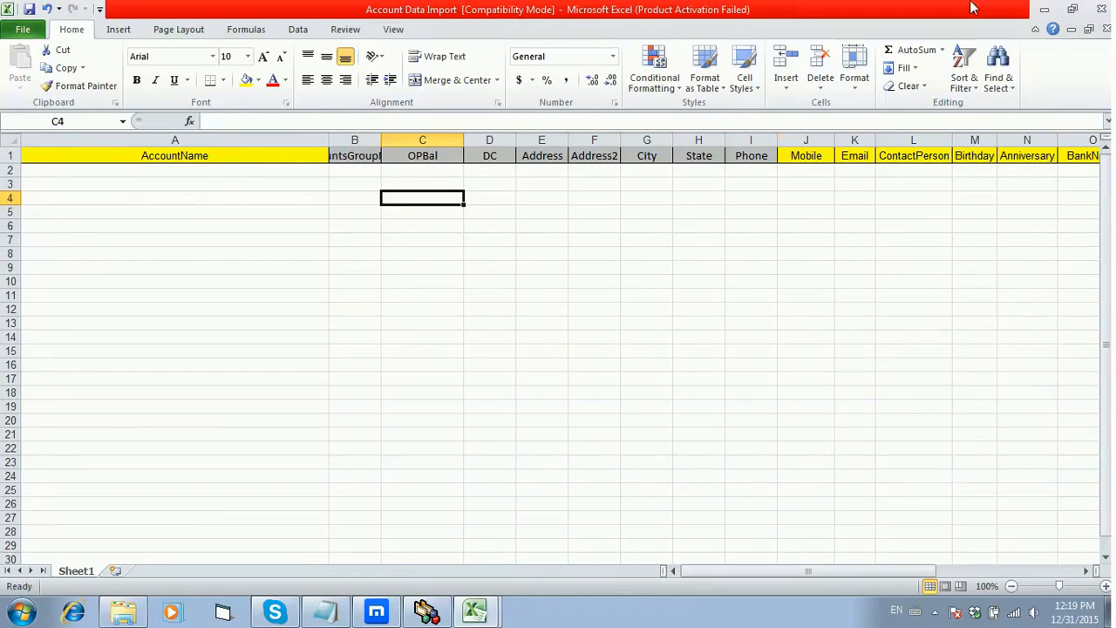
pyautogui.click(1102, 9)
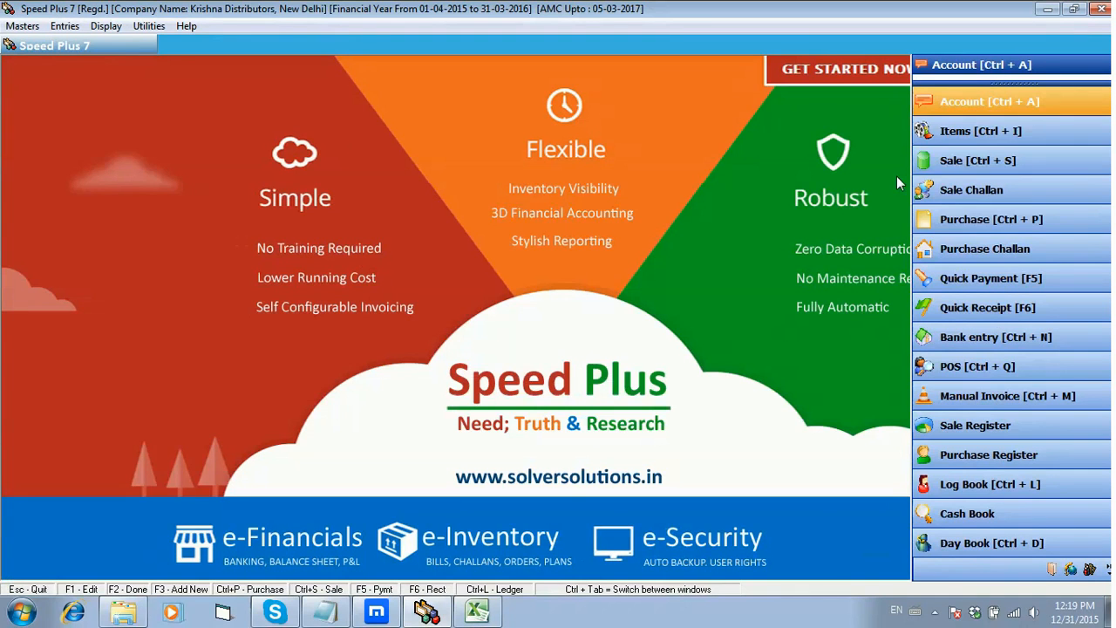
# Step: Reopen the address book in Speed Plus 7, view the Excel Data Import Utility and close it without importing
pyautogui.click(926, 98)
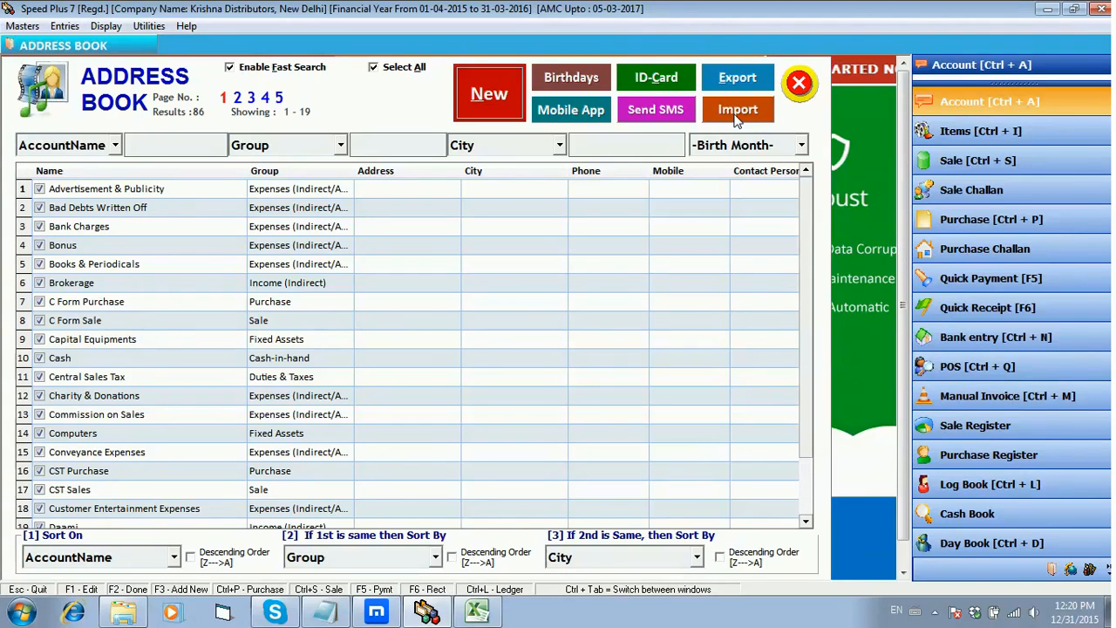
pyautogui.click(737, 116)
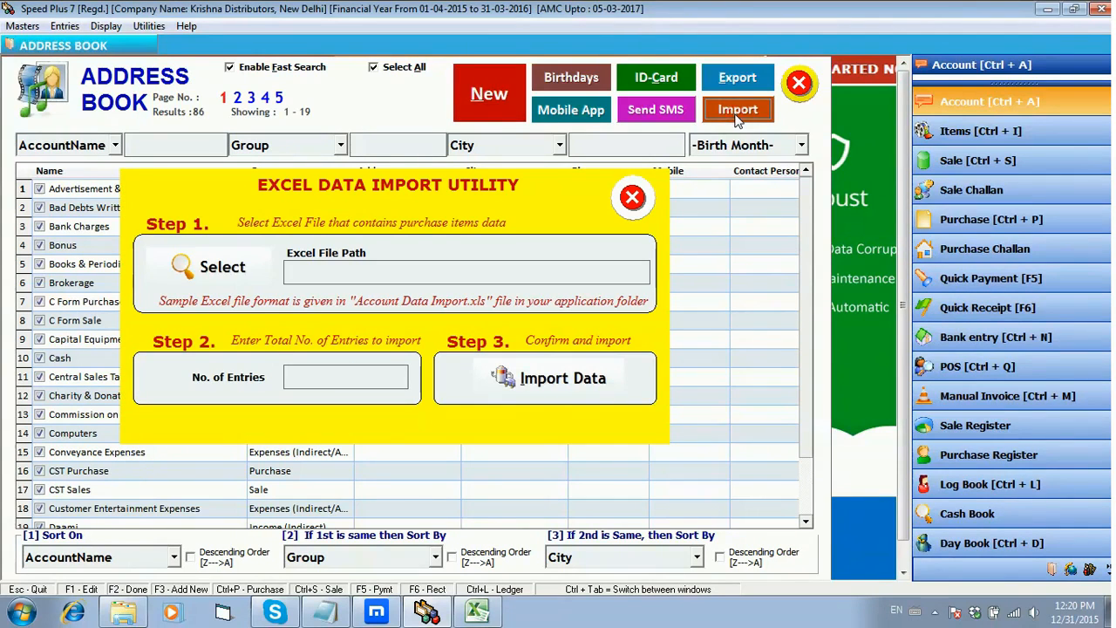
pyautogui.click(633, 199)
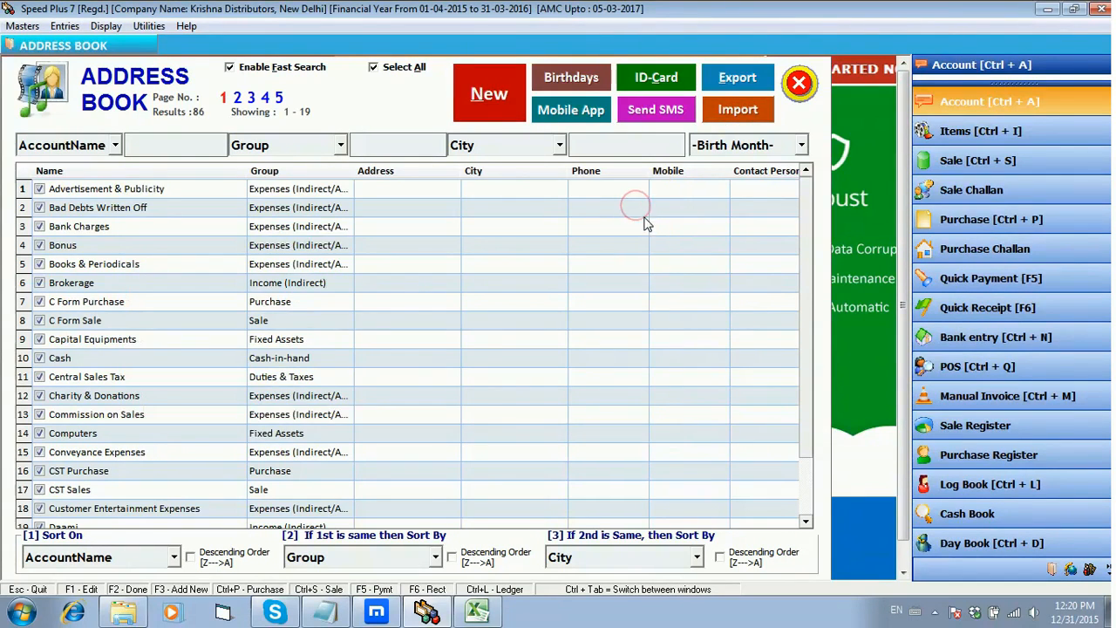